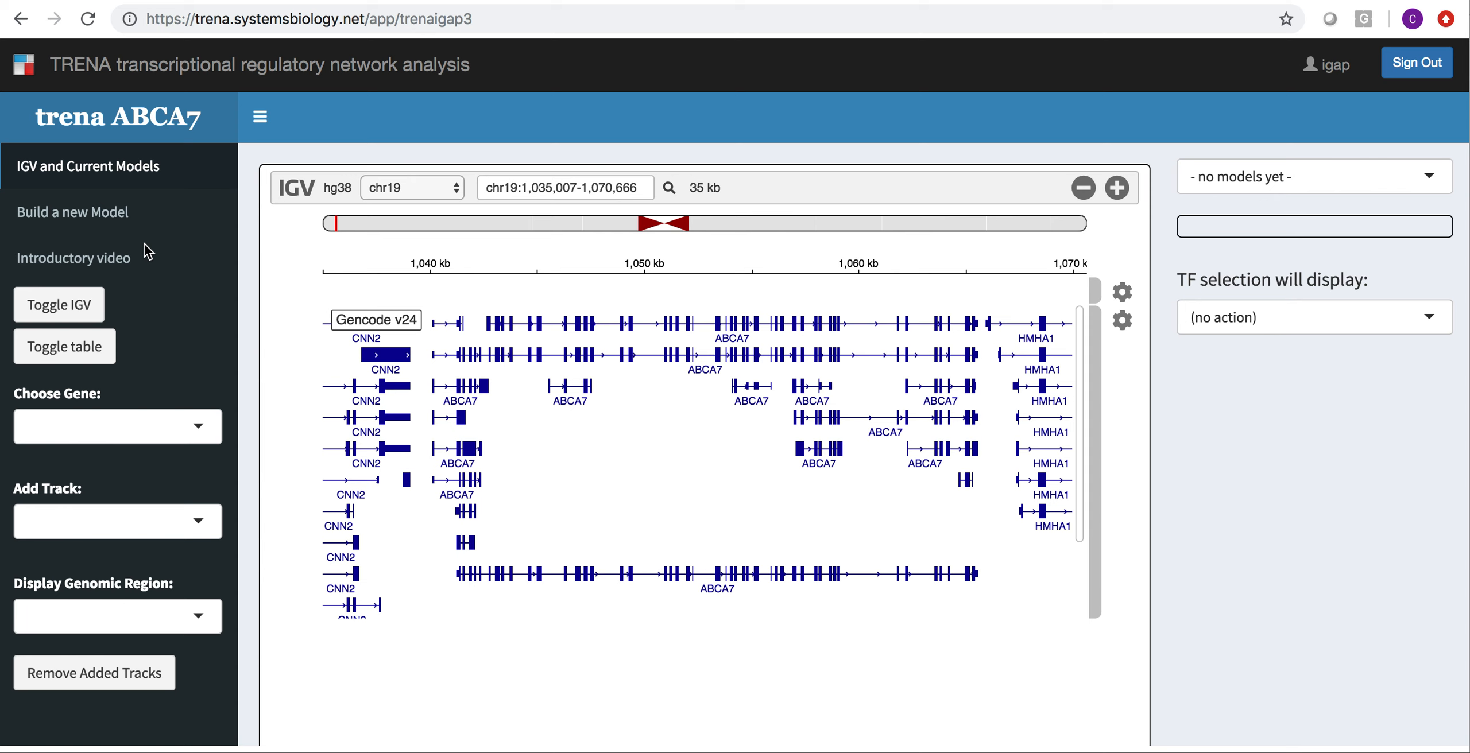
Choose TREM2 as the gene to analyse
{"action": "left_click", "coordinate": [131, 428]}
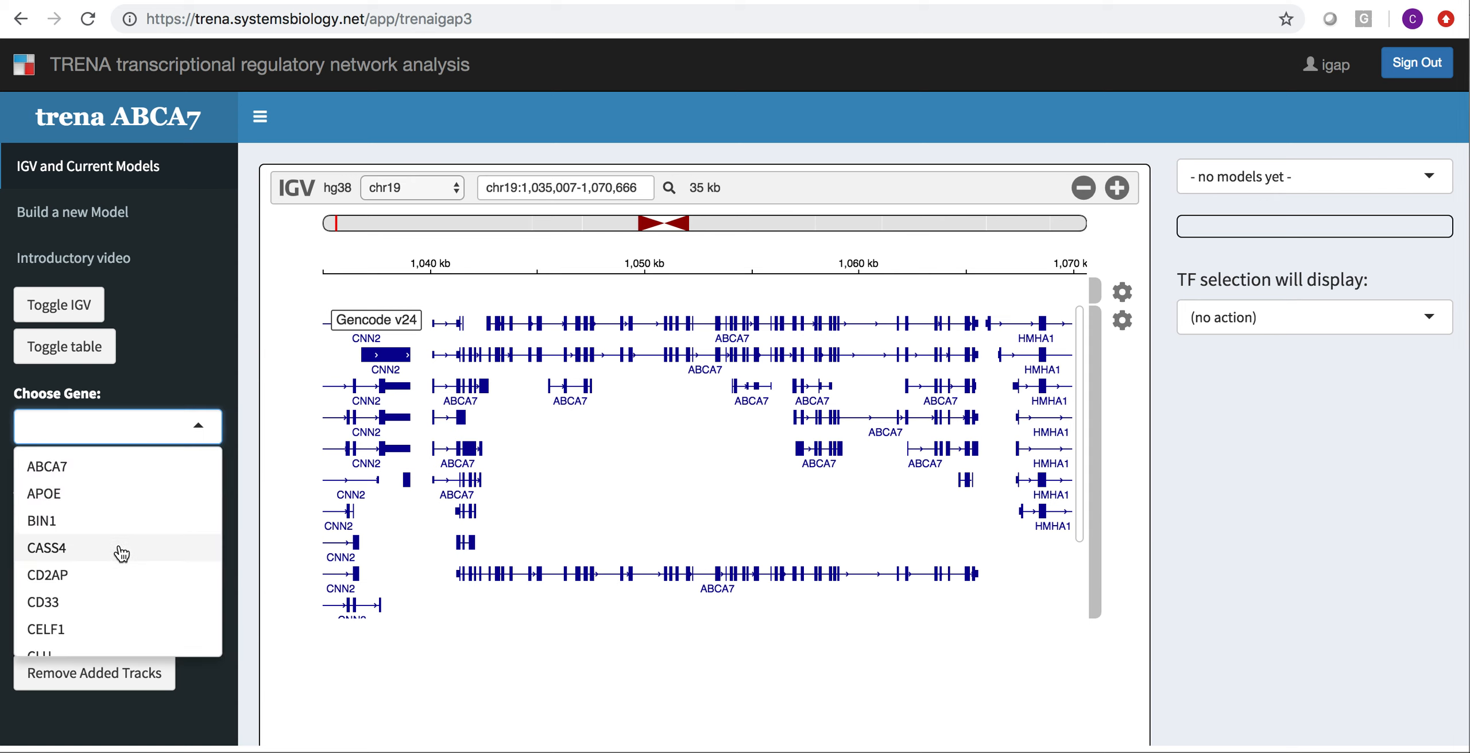
{"action": "scroll", "coordinate": [121, 554], "scroll_direction": "down", "scroll_amount": 3}
{"action": "scroll", "coordinate": [121, 554], "scroll_direction": "down", "scroll_amount": 5}
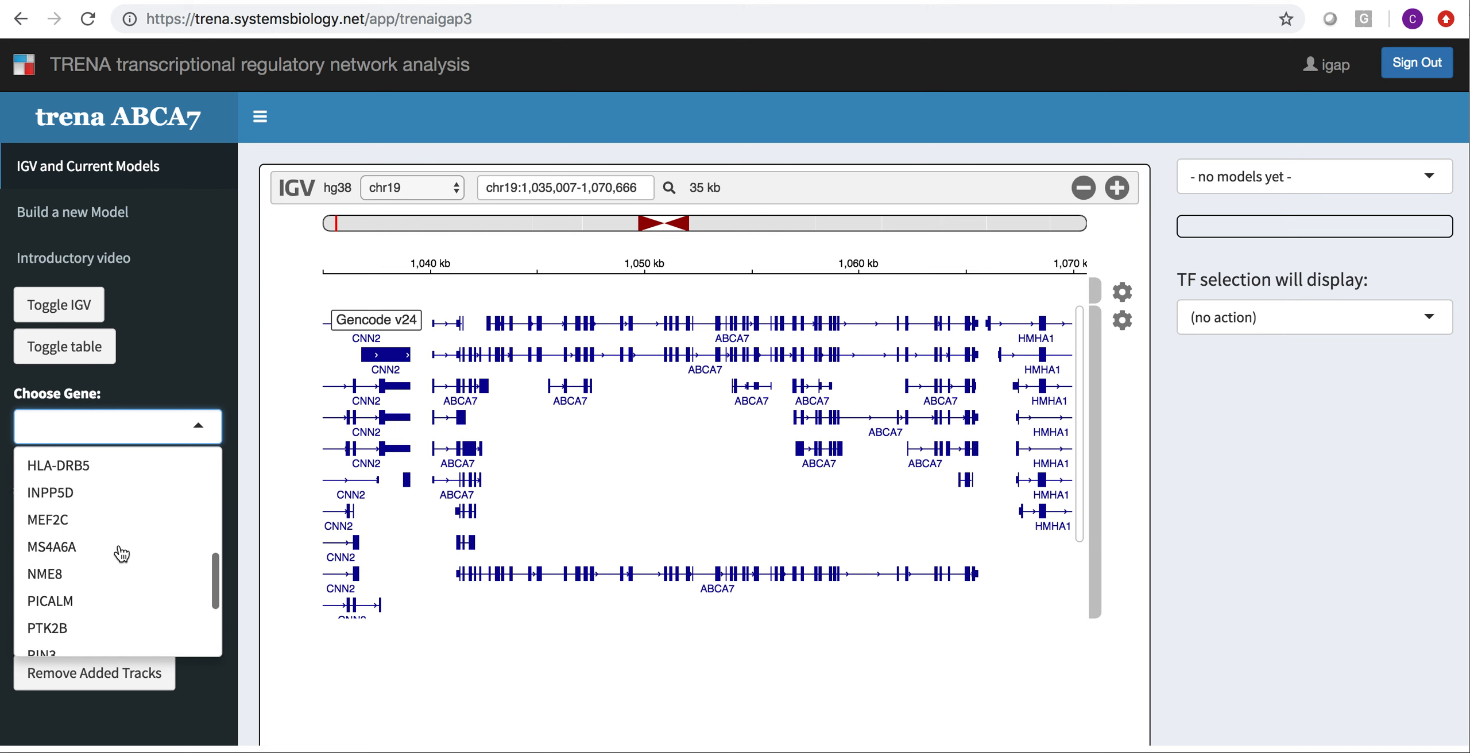
{"action": "scroll", "coordinate": [121, 554], "scroll_direction": "down", "scroll_amount": 3}
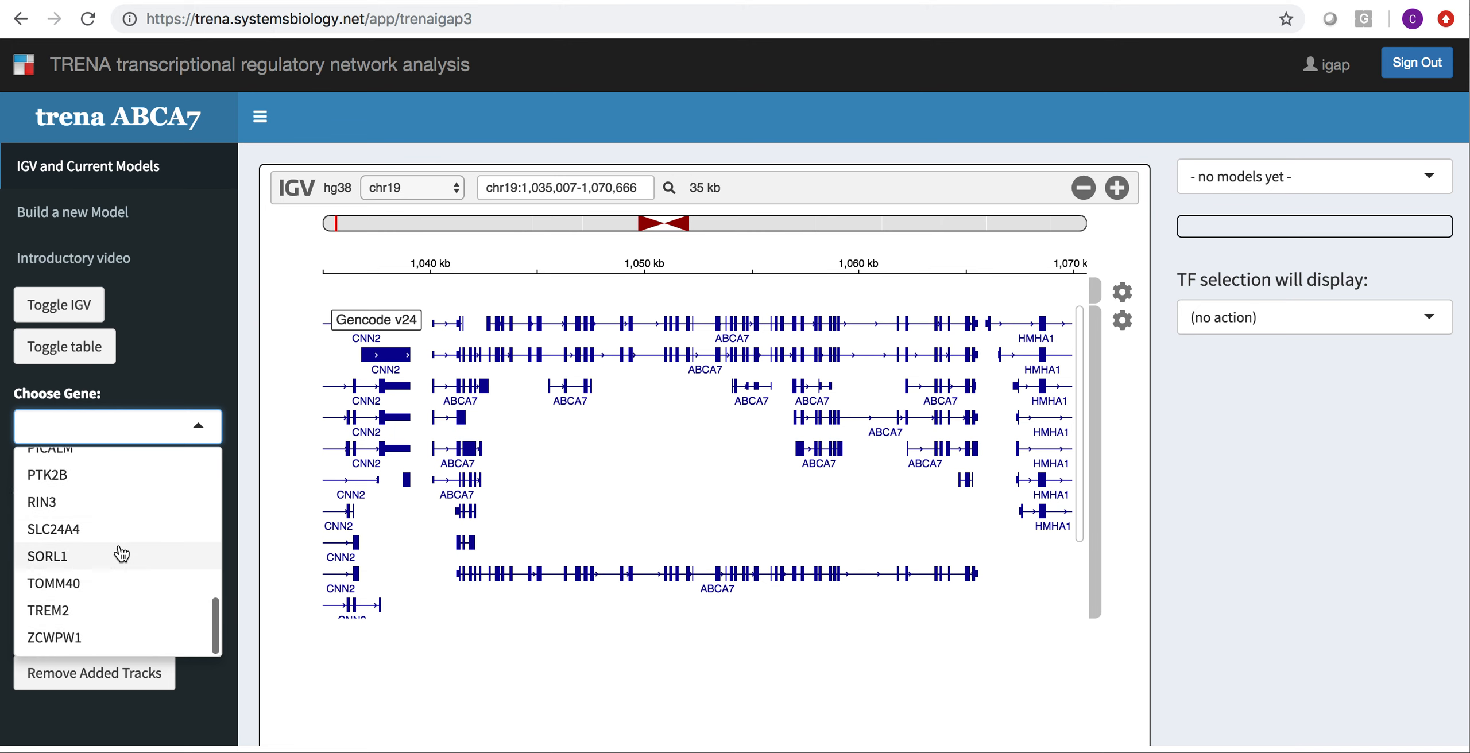
{"action": "left_click", "coordinate": [51, 612]}
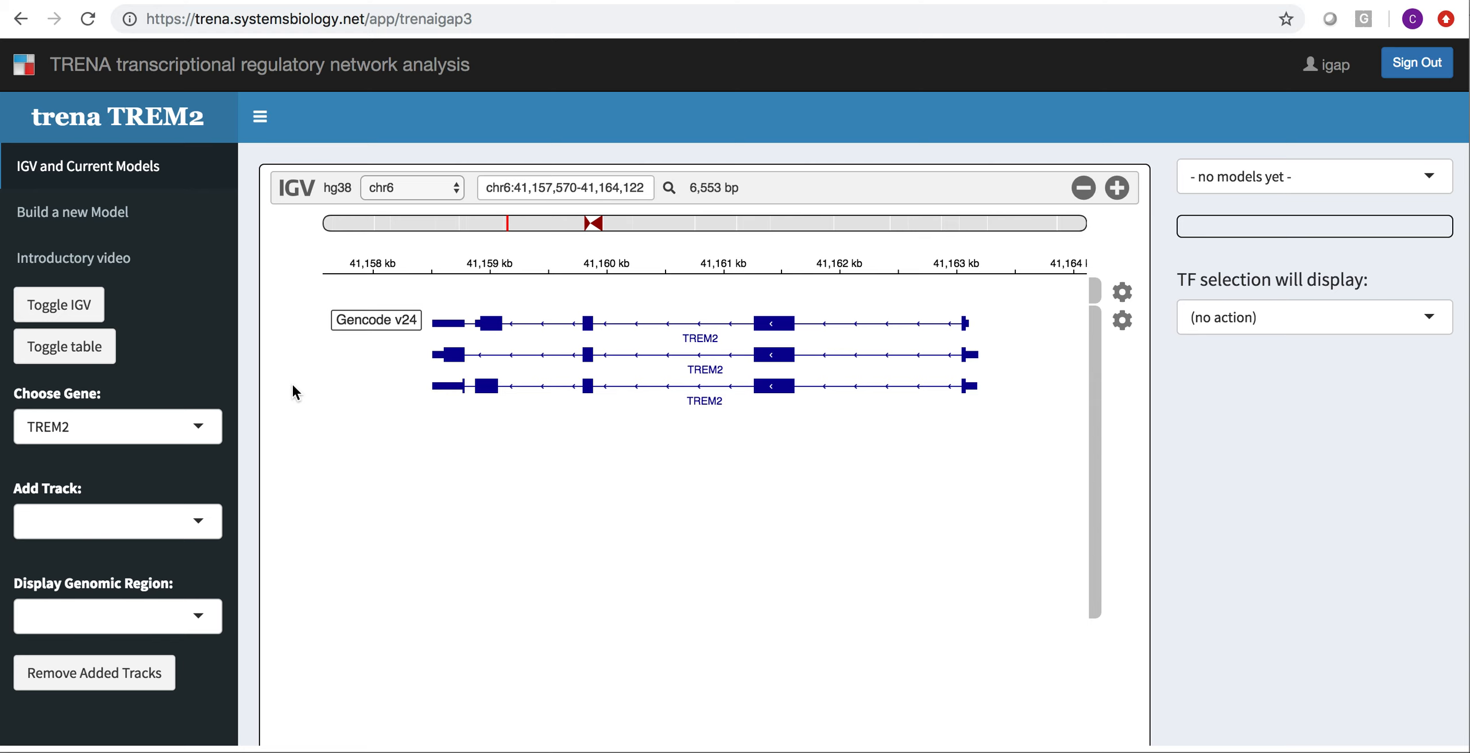
Set the displayed genomic region to the Full Enhancers Region of TREM2
{"action": "scroll", "coordinate": [139, 511], "scroll_direction": "down", "scroll_amount": 3}
{"action": "scroll", "coordinate": [140, 511], "scroll_direction": "up", "scroll_amount": 1}
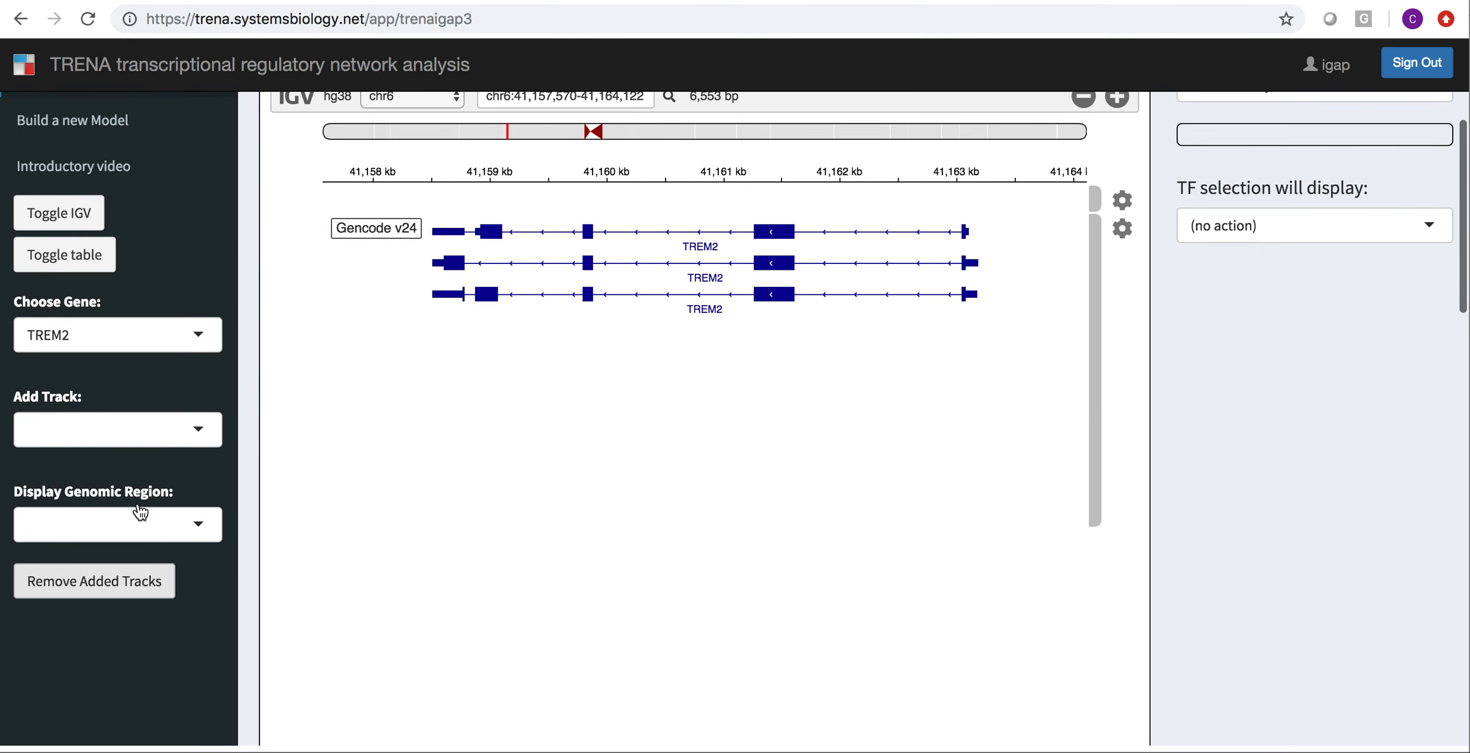
{"action": "scroll", "coordinate": [139, 511], "scroll_direction": "up", "scroll_amount": 2}
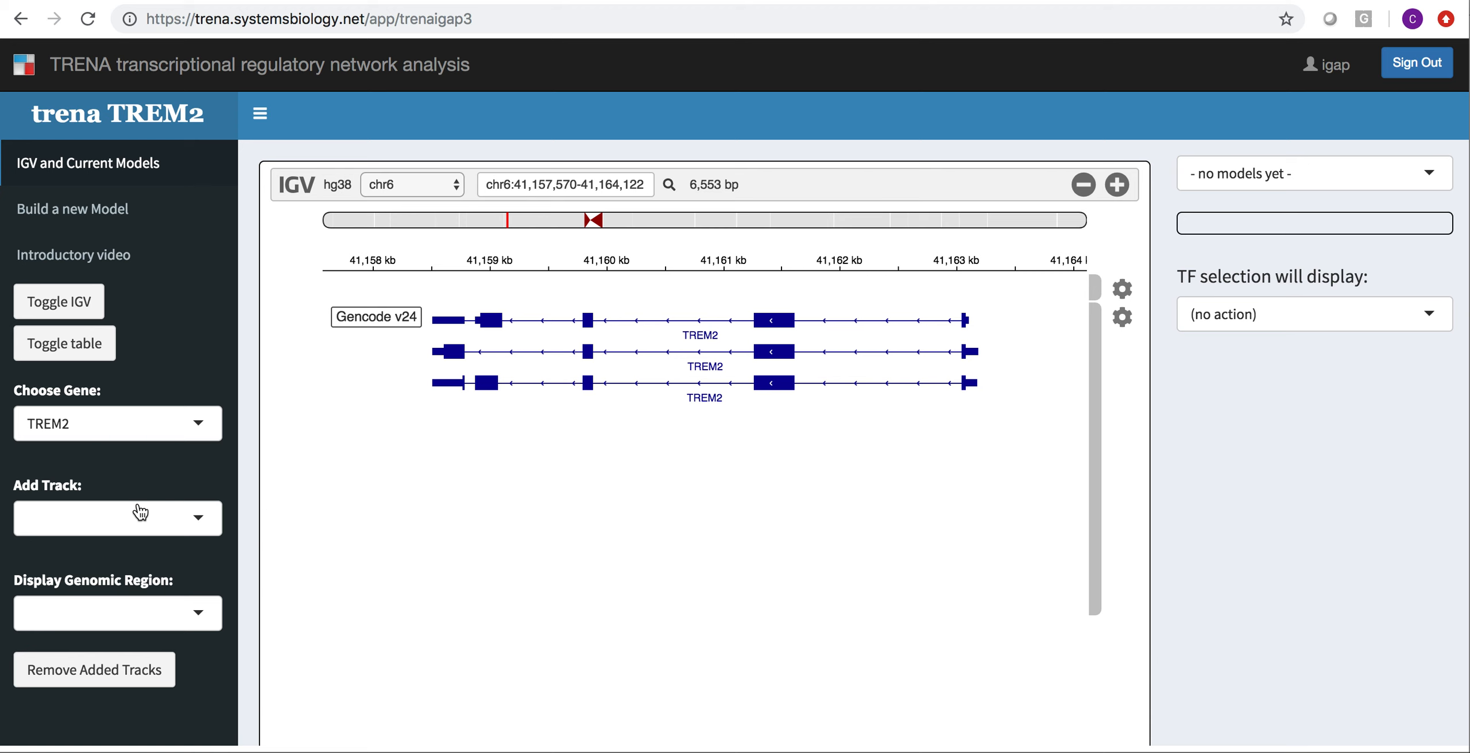
{"action": "left_click", "coordinate": [63, 615]}
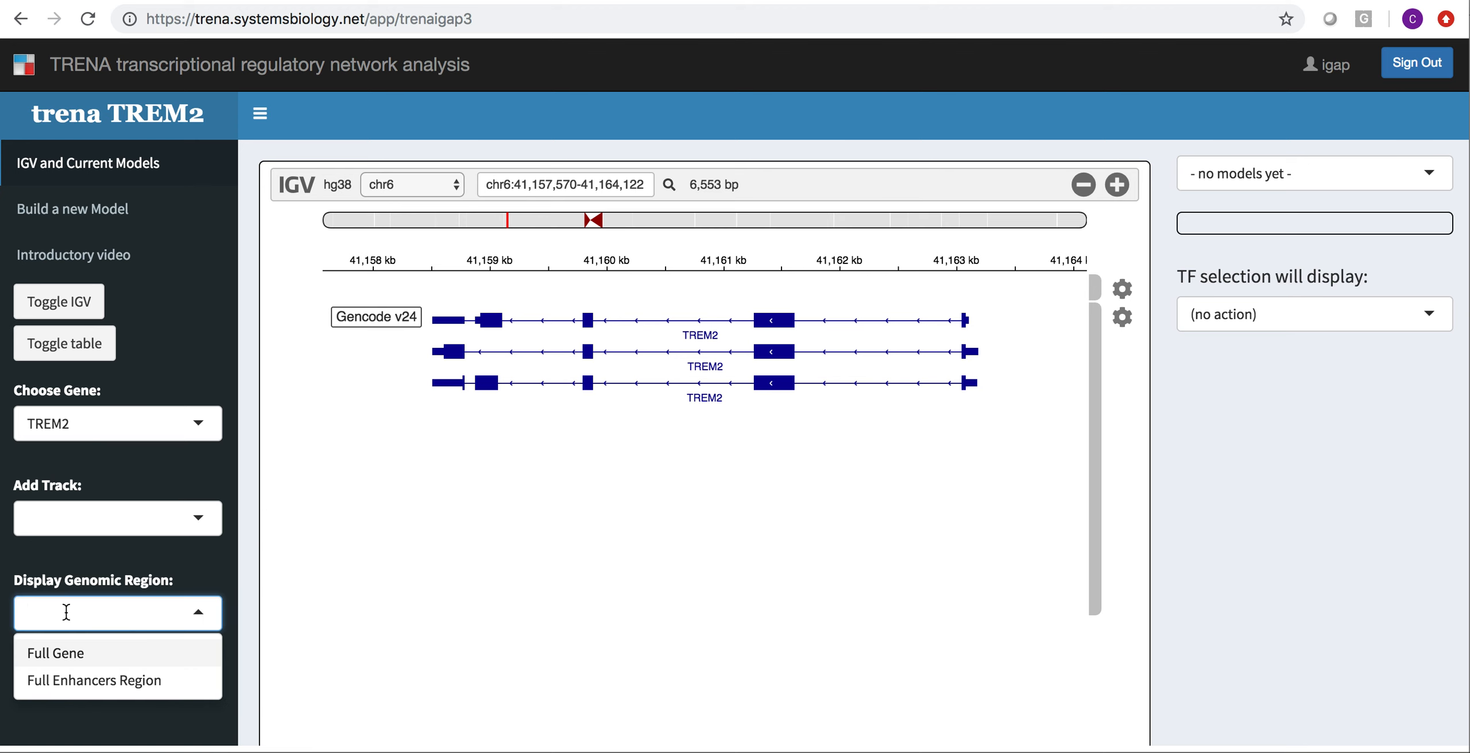
{"action": "left_click", "coordinate": [93, 681]}
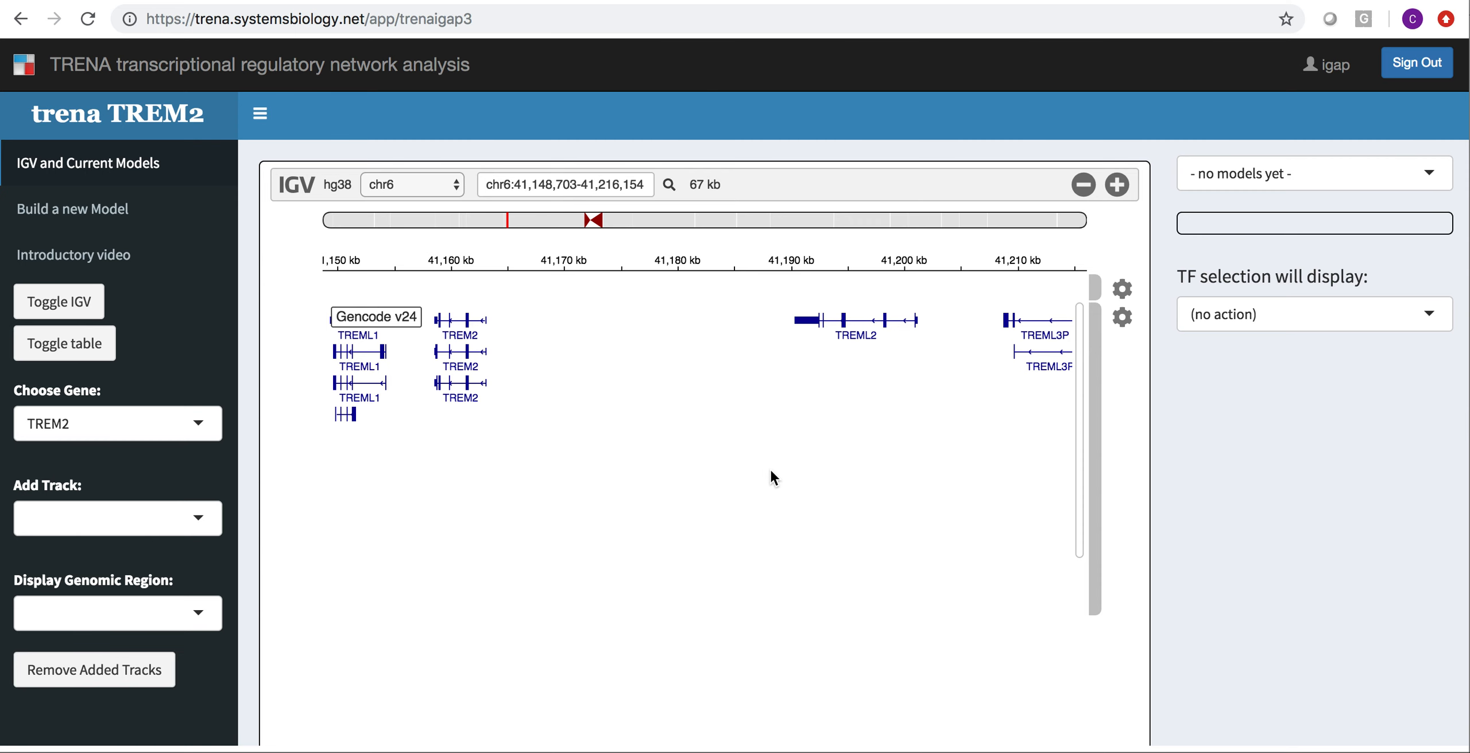
Add the Enhancers track to the genome browser
{"action": "left_click", "coordinate": [102, 615]}
{"action": "left_click", "coordinate": [163, 567]}
{"action": "left_click", "coordinate": [107, 515]}
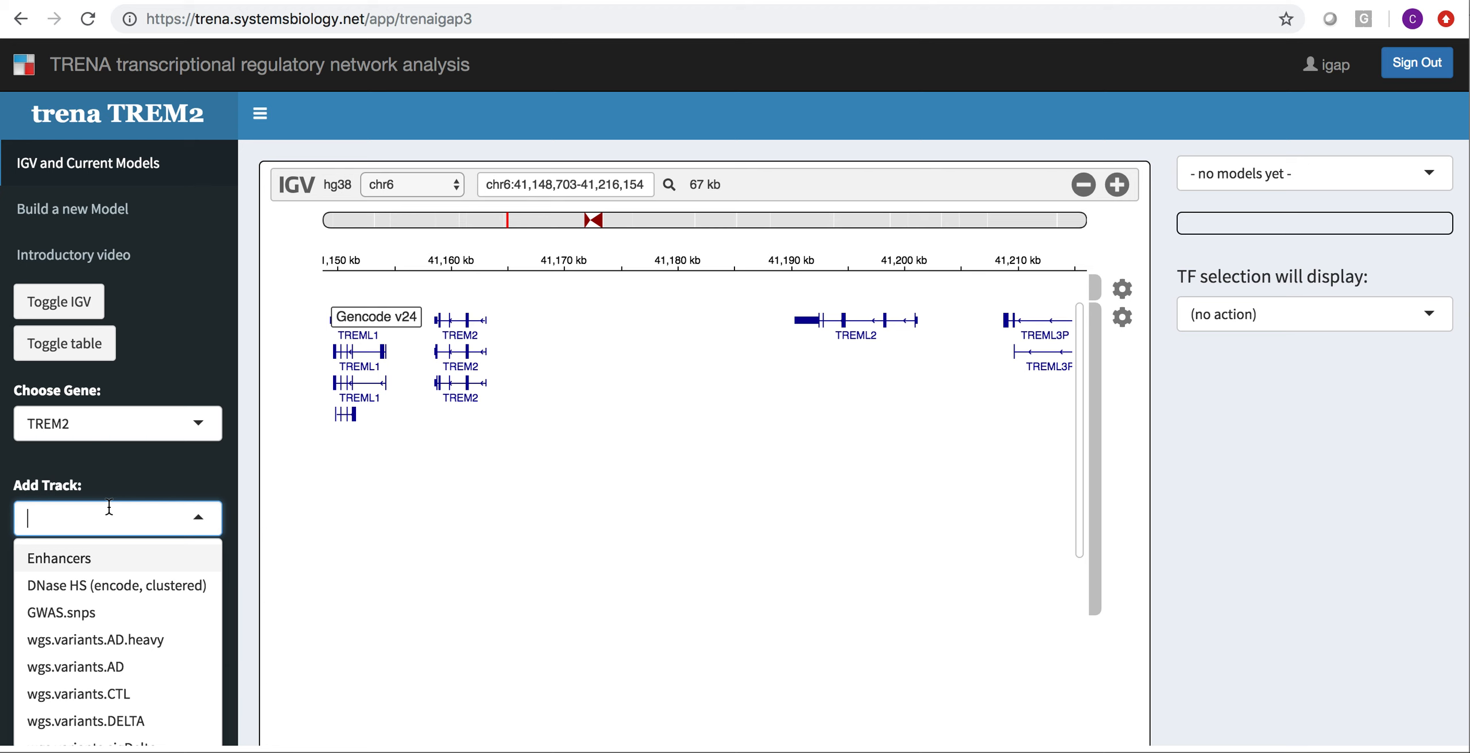
{"action": "left_click", "coordinate": [77, 558]}
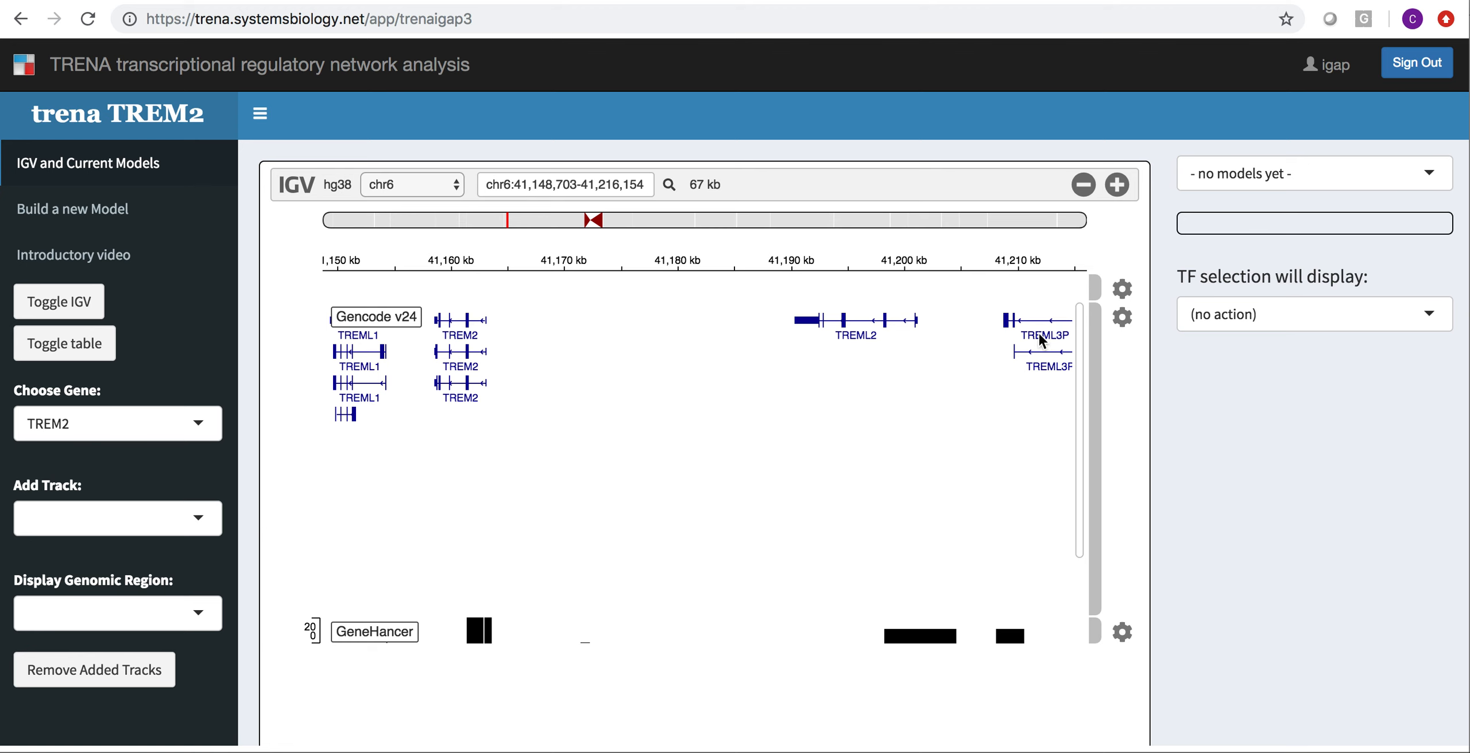
Set the Gencode v24 track height to 100
{"action": "left_click", "coordinate": [1124, 318]}
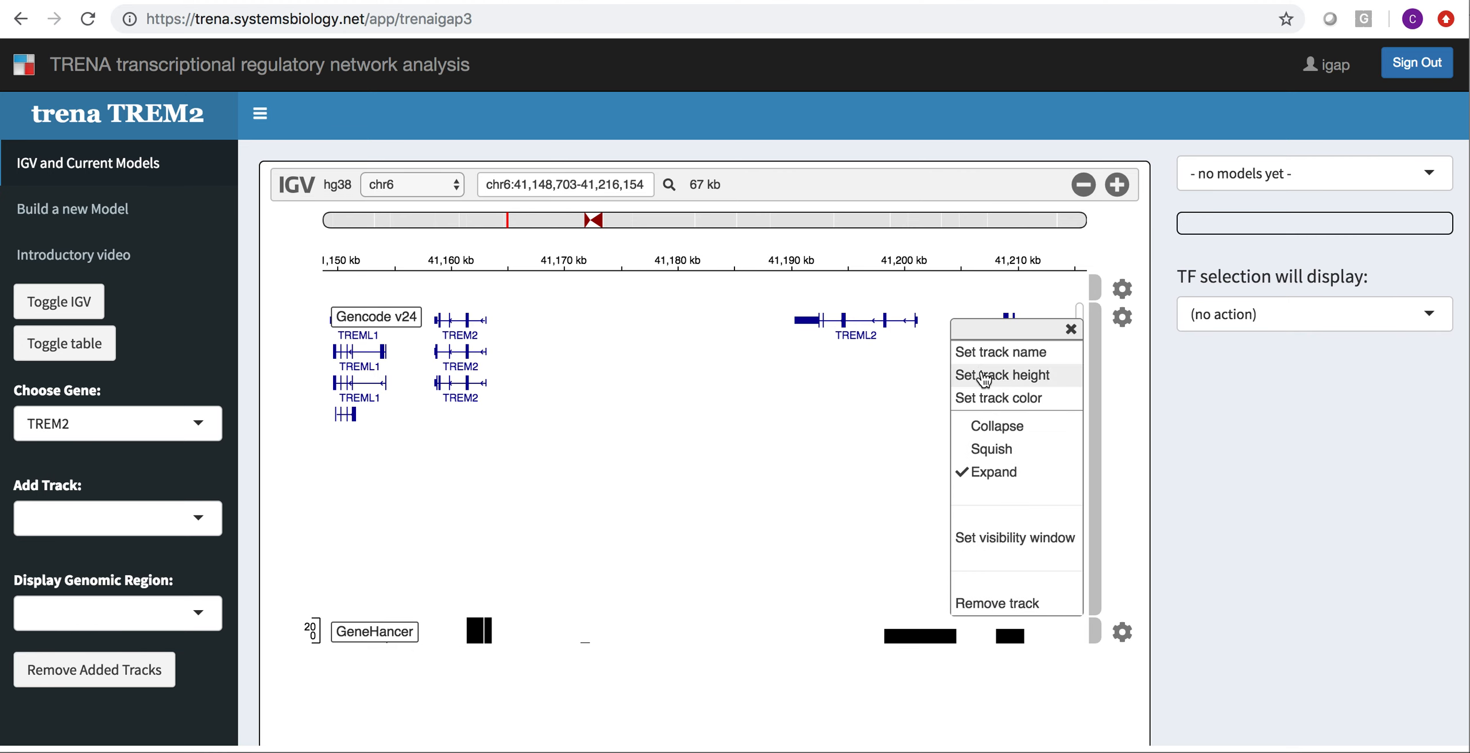
{"action": "left_click", "coordinate": [983, 379]}
{"action": "double_click", "coordinate": [632, 391]}
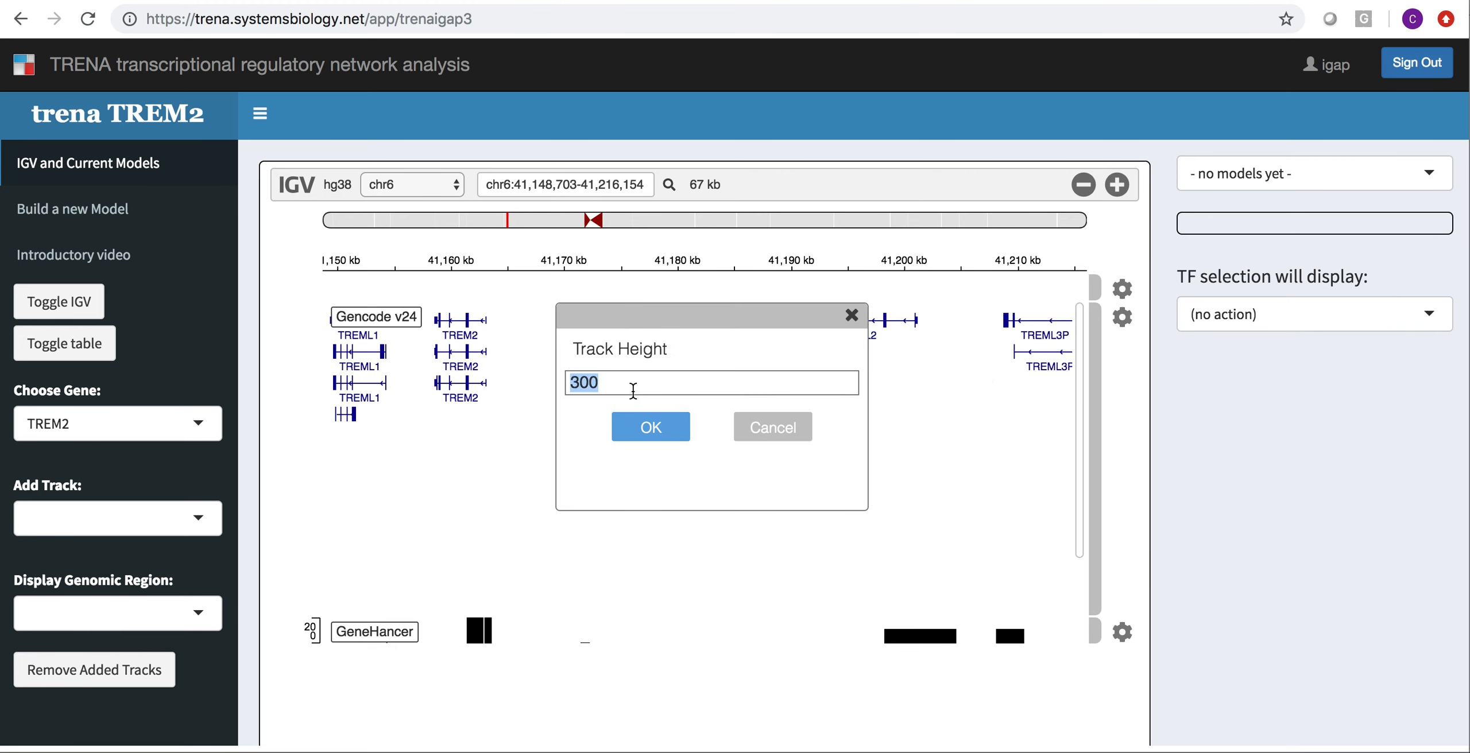
{"action": "type", "text": "100"}
{"action": "left_click", "coordinate": [633, 426]}
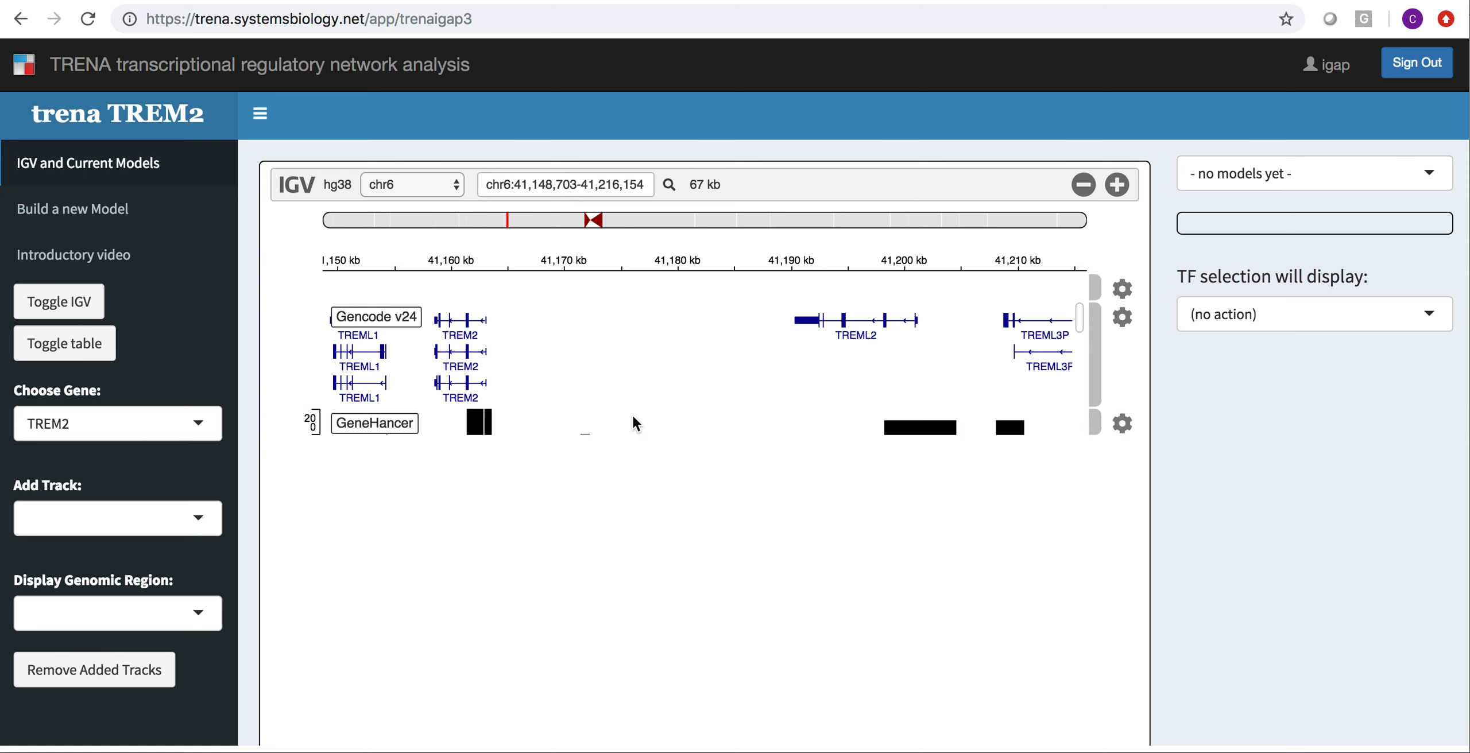
Add the DNase HS (encode, clustered) and GWAS.snps tracks to the genome browser
{"action": "left_click", "coordinate": [121, 612]}
{"action": "left_click", "coordinate": [115, 517]}
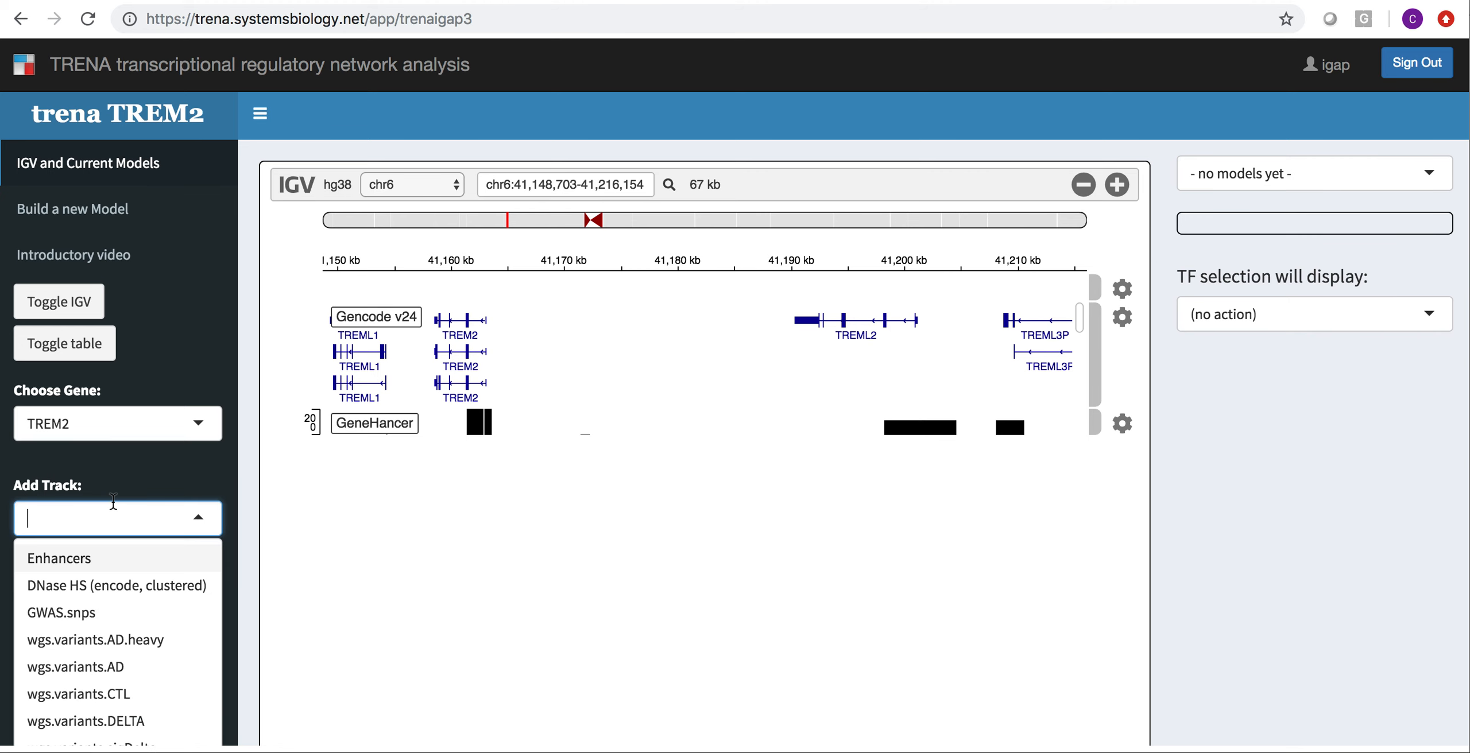
{"action": "left_click", "coordinate": [91, 585]}
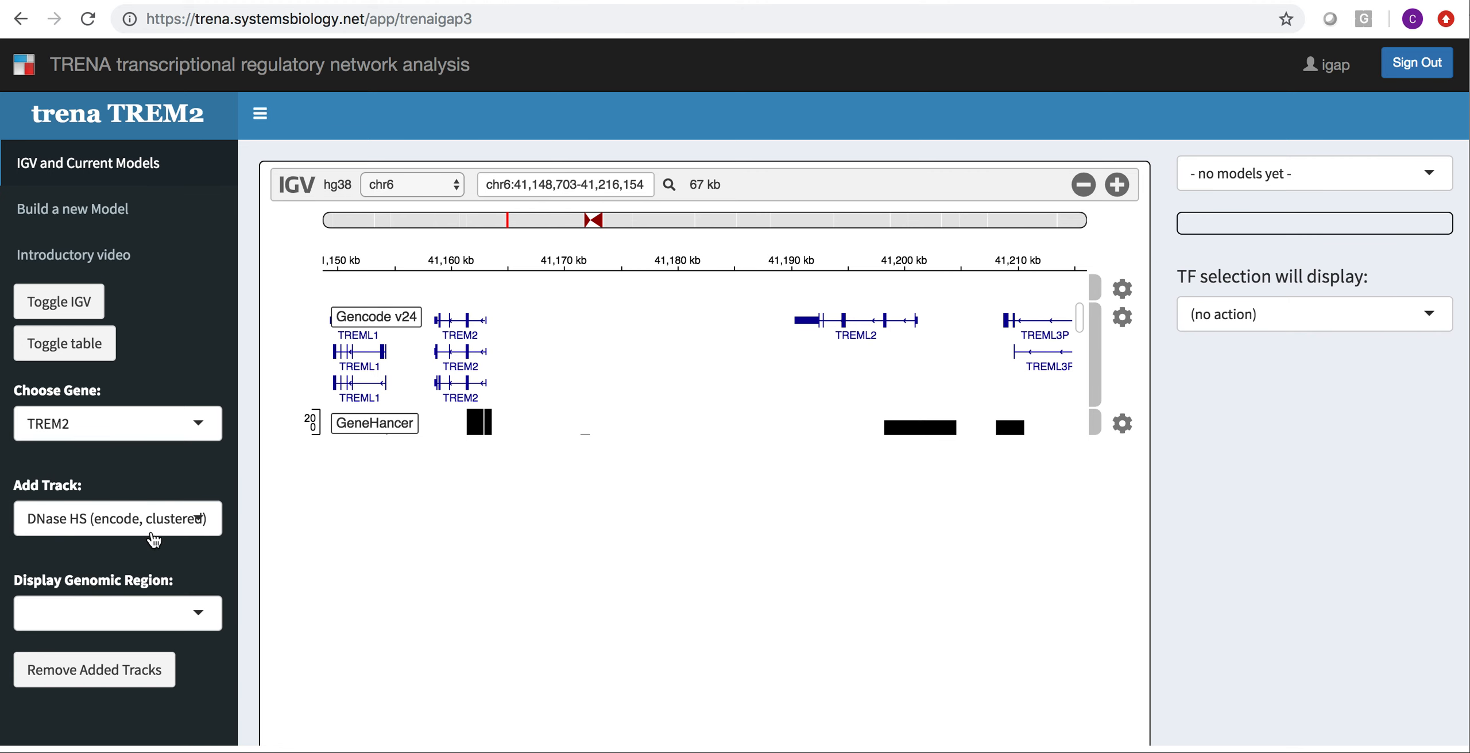
{"action": "left_click", "coordinate": [98, 528]}
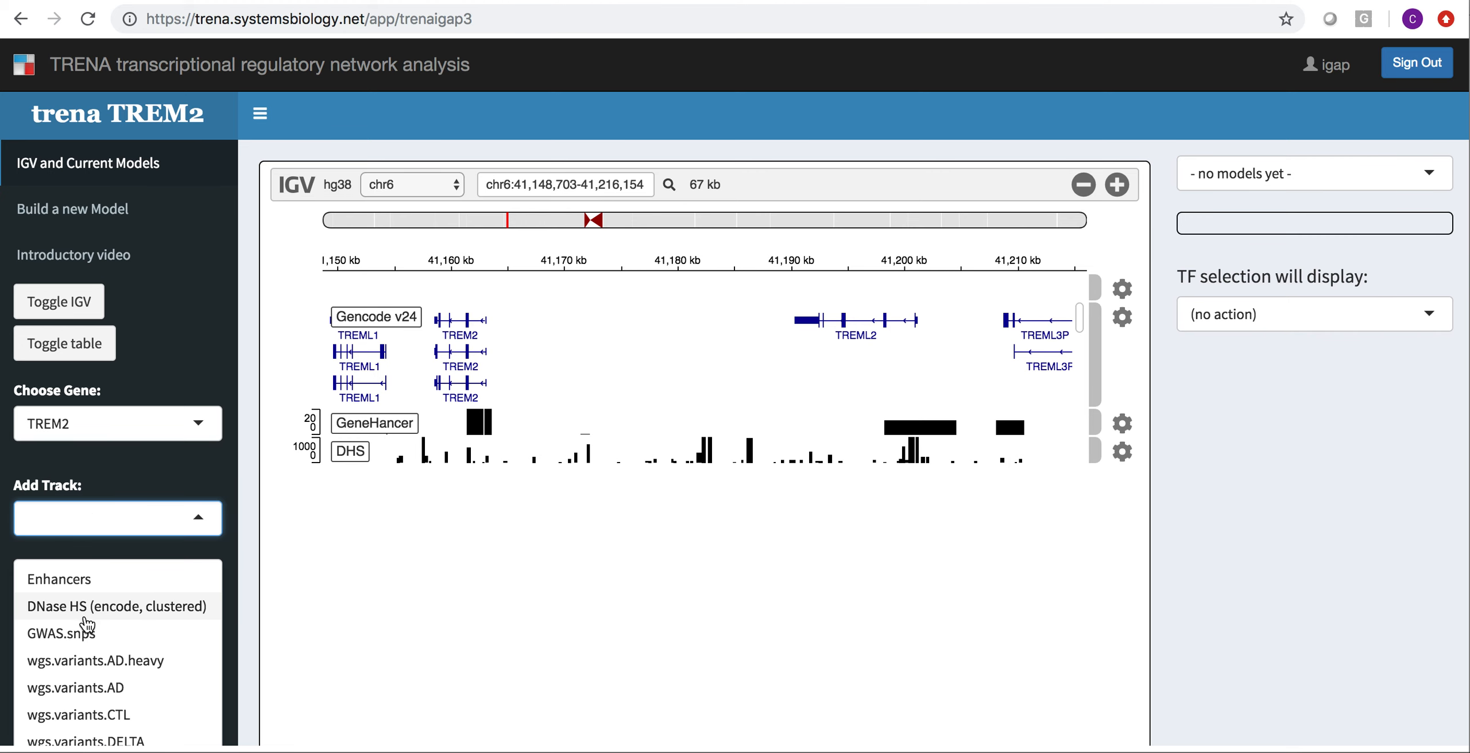
{"action": "left_click", "coordinate": [93, 633]}
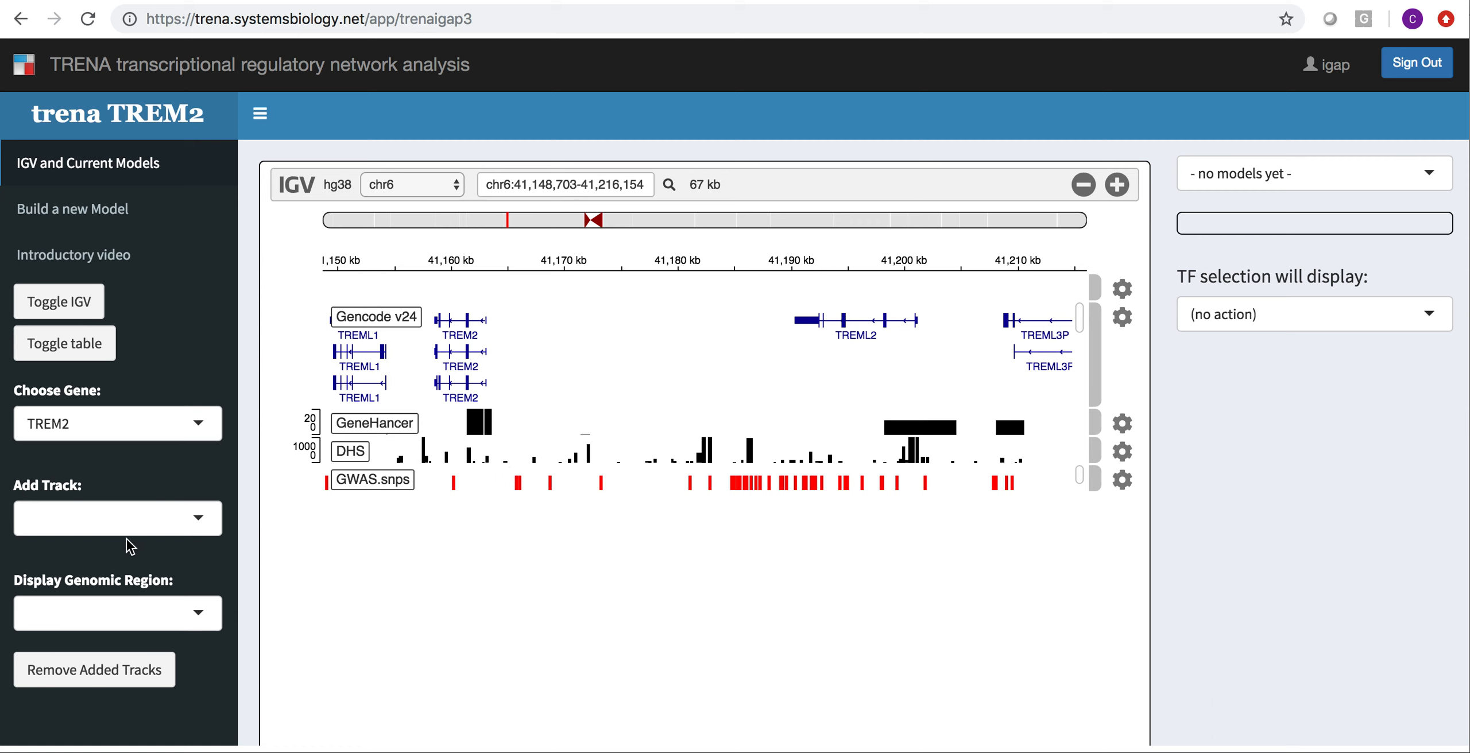
Configure a new model with the temporalCortex.15167x264 expression dataset, footprints intersected with GeneHancer, and MotifDb + TFClass motif mapping
{"action": "left_click", "coordinate": [102, 213]}
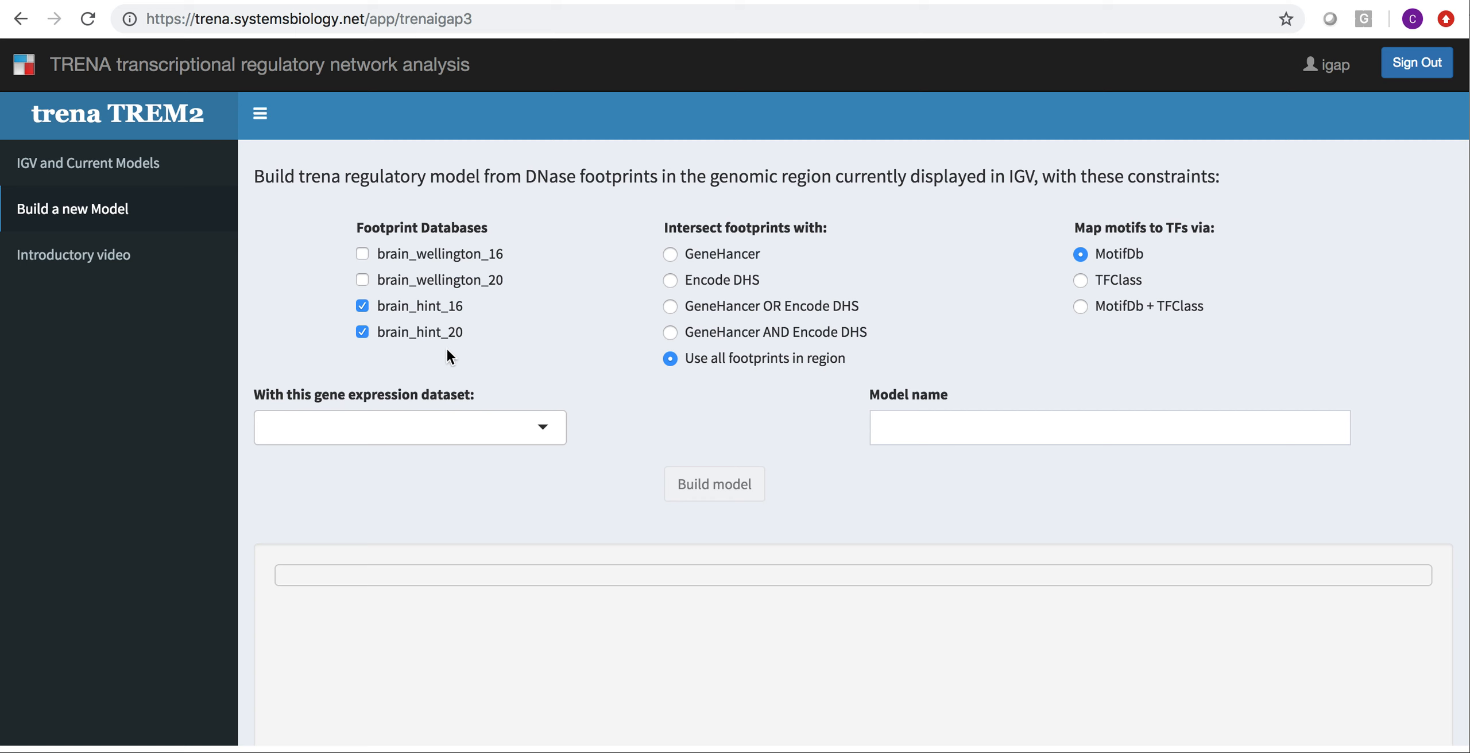
{"action": "left_click", "coordinate": [405, 437]}
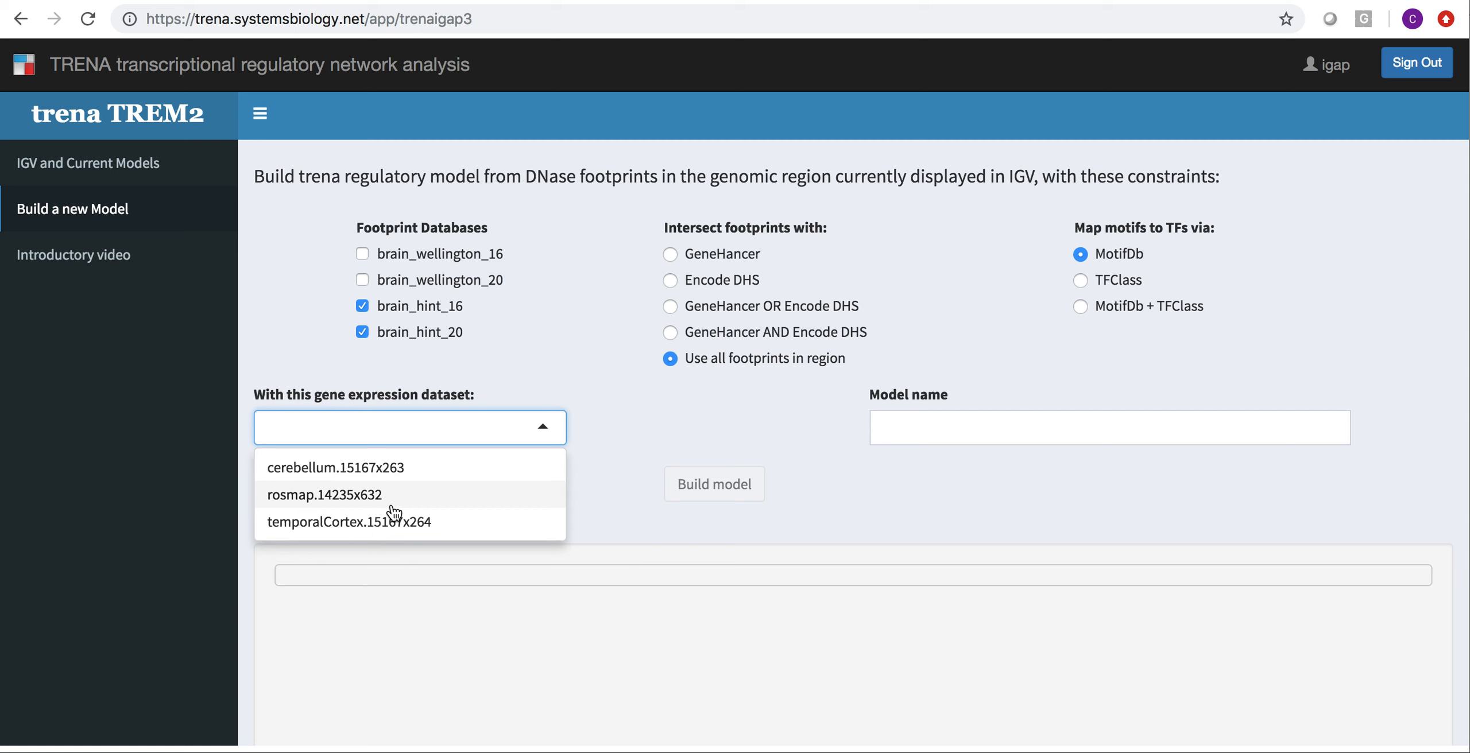
{"action": "left_click", "coordinate": [394, 523]}
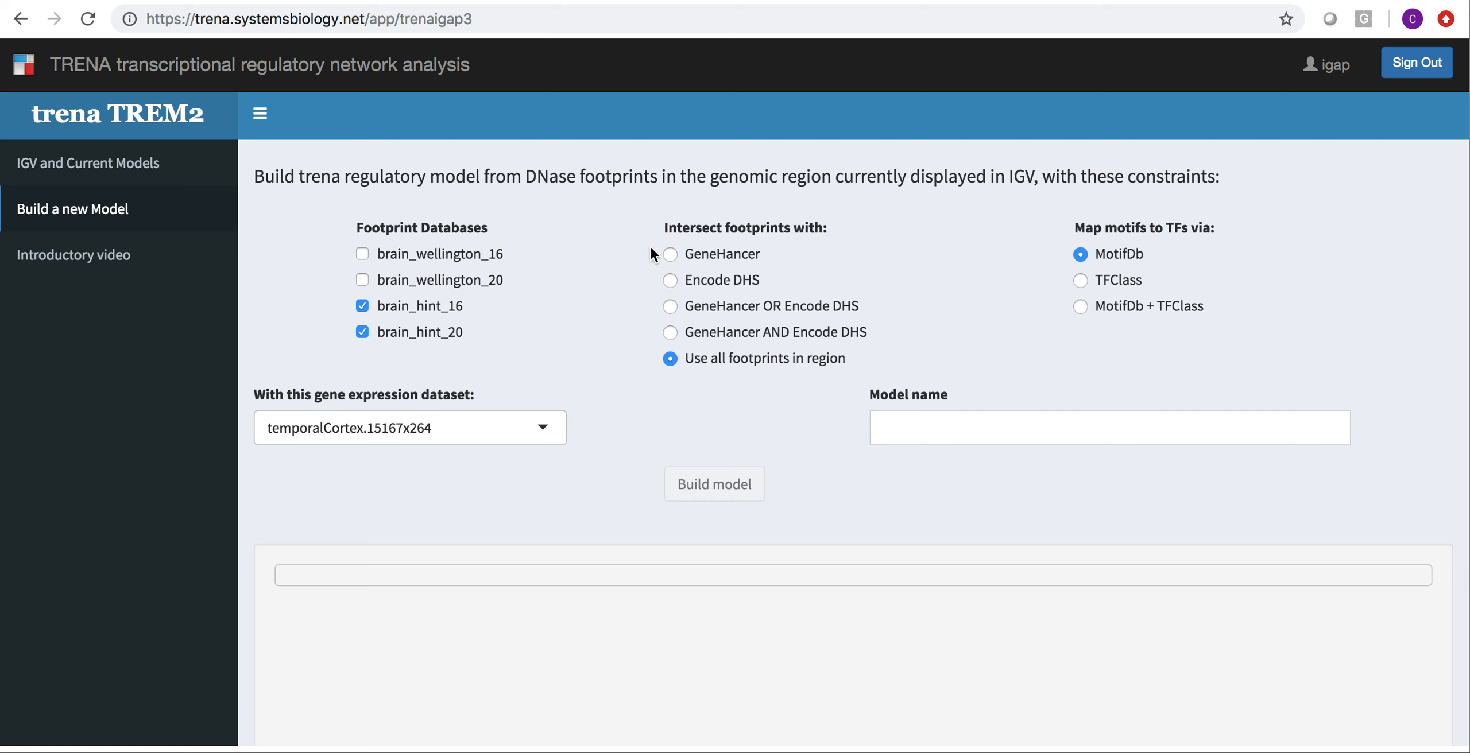
{"action": "left_click", "coordinate": [665, 248]}
{"action": "left_click", "coordinate": [1079, 307]}
Name the model TREM2_all_enhancer and build it
{"action": "left_click", "coordinate": [921, 431]}
{"action": "type", "text": "TRE"}
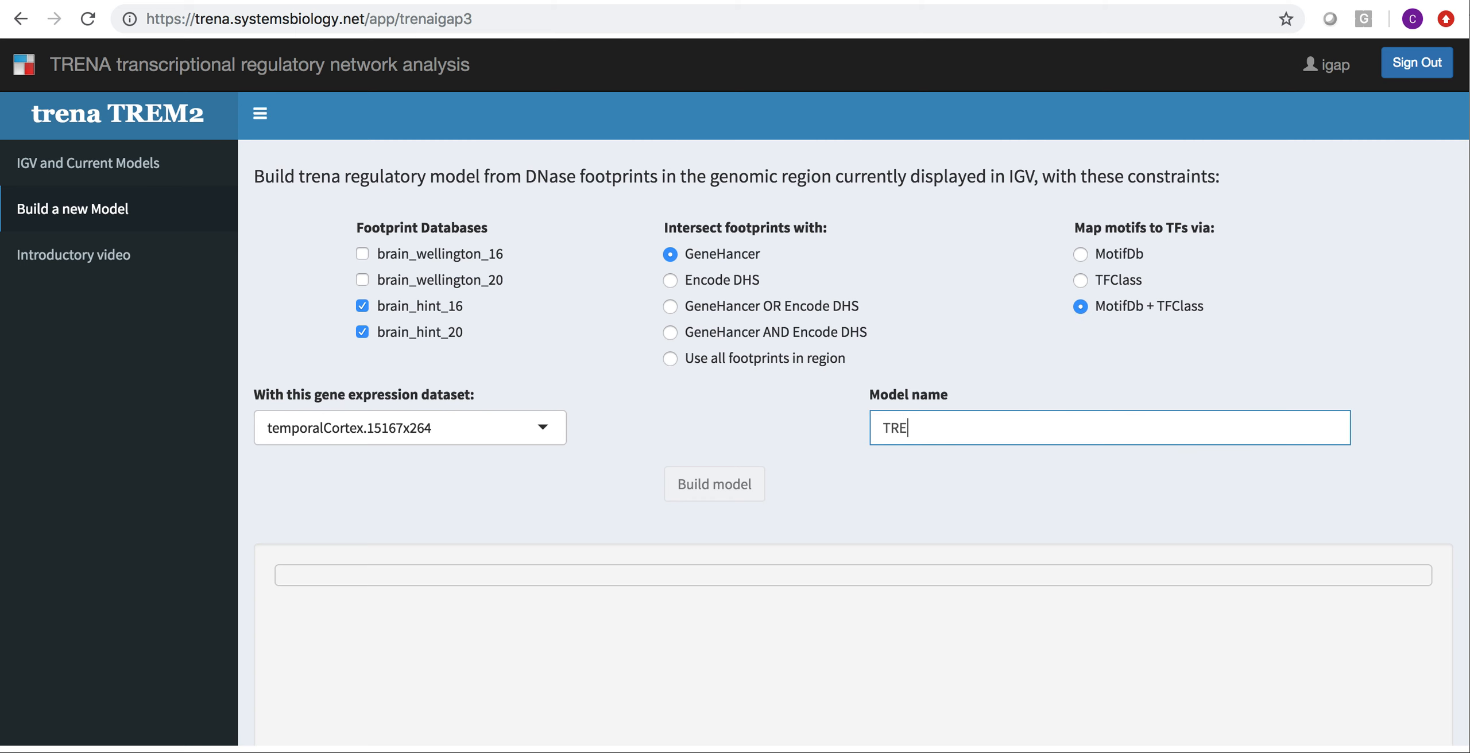
{"action": "type", "text": "M2_all_enhancer"}
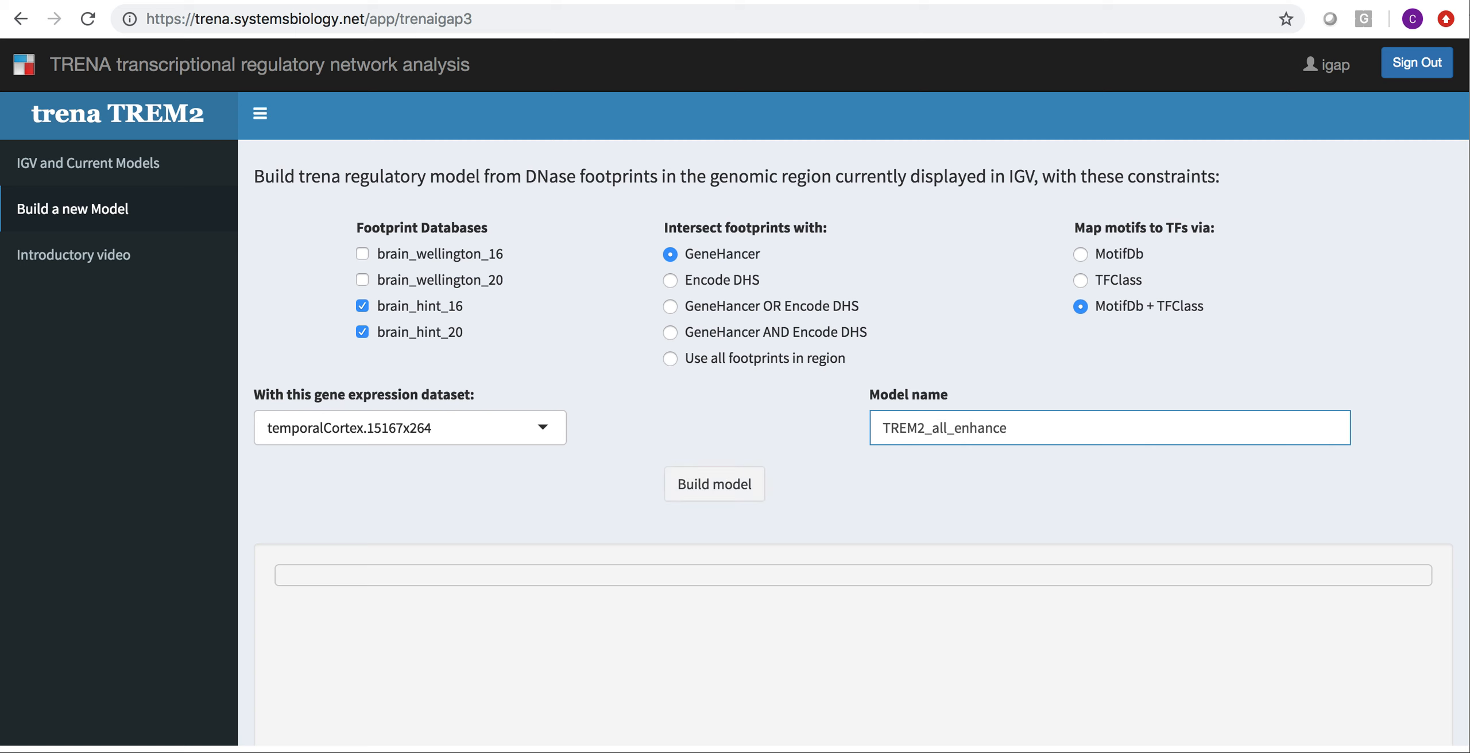
{"action": "left_click", "coordinate": [691, 489]}
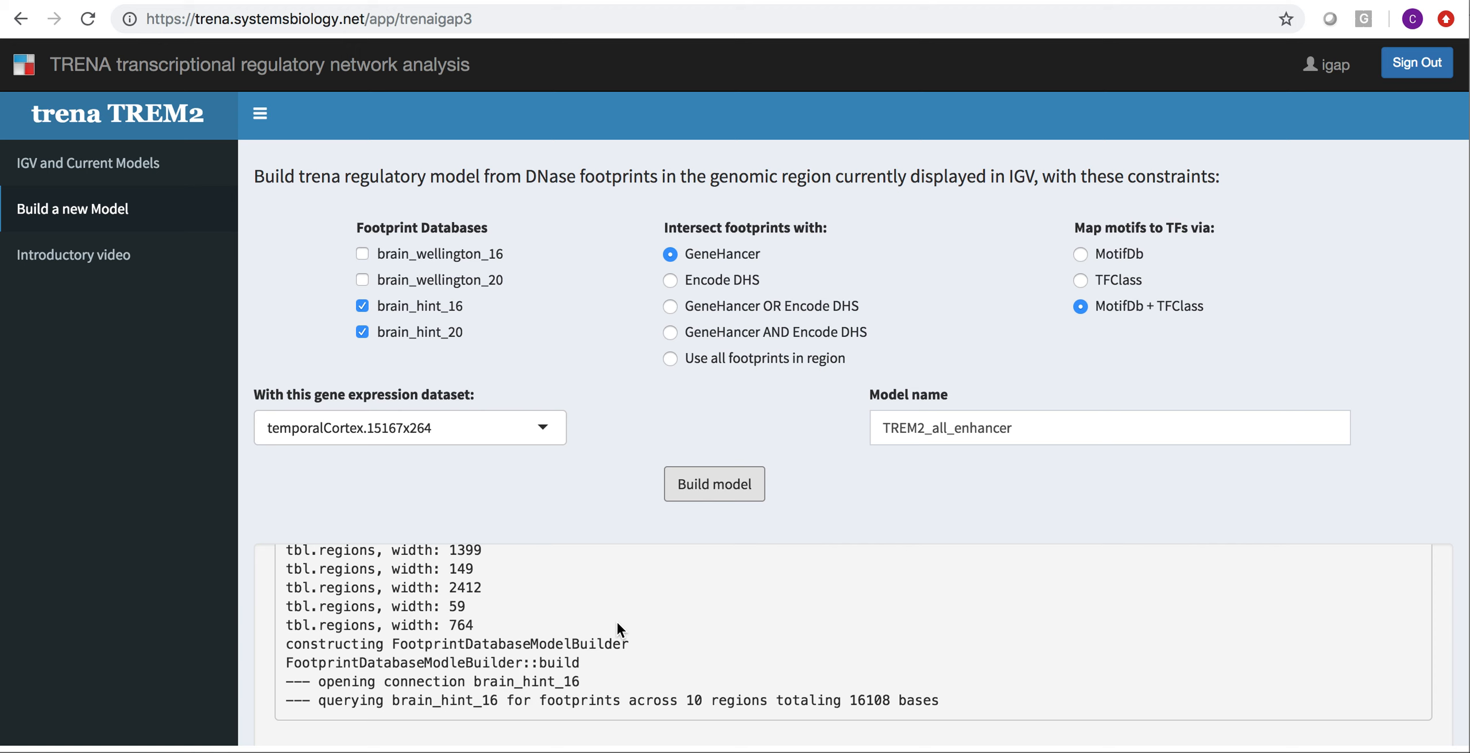
{"action": "scroll", "coordinate": [616, 620], "scroll_direction": "down", "scroll_amount": 2}
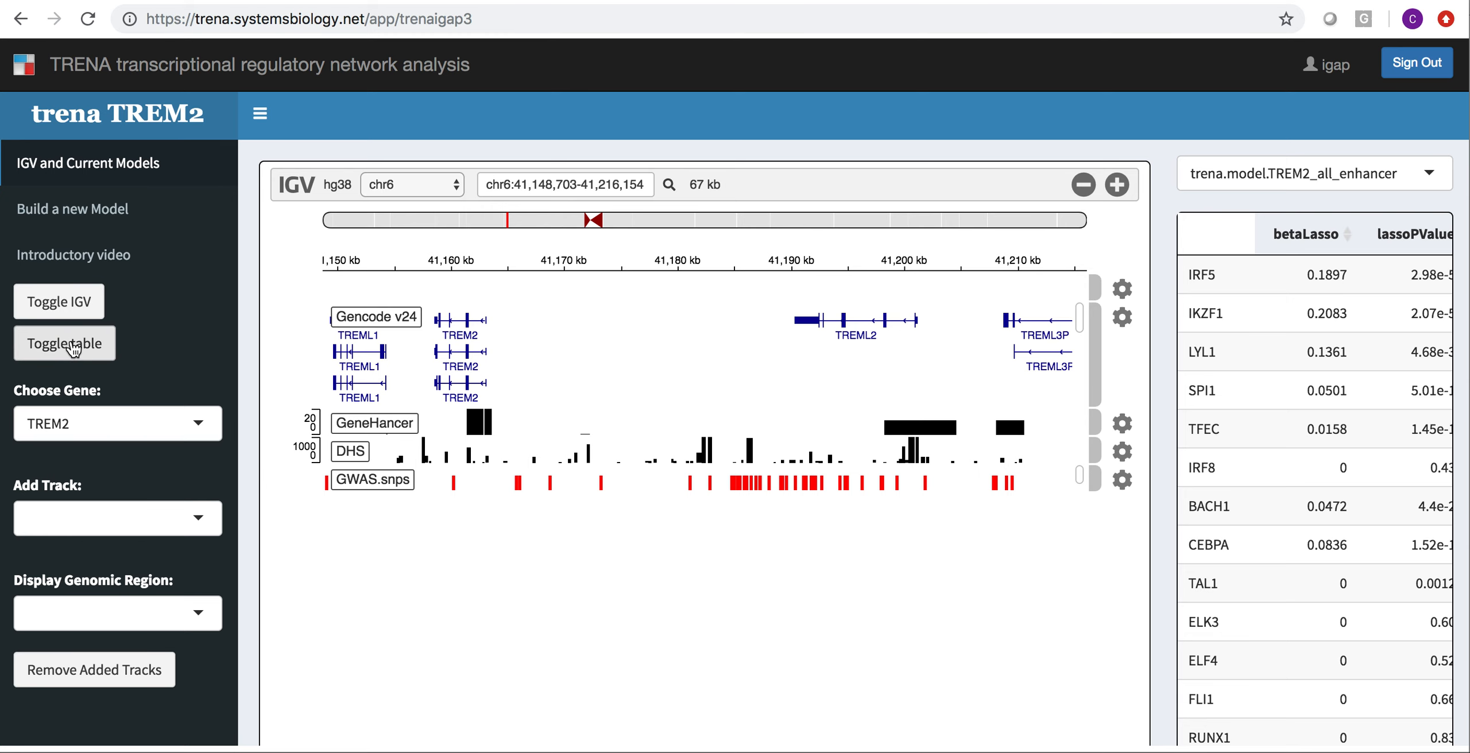
Hide the genome browser to widen the model table, and sort the transcription factors by rfScore in descending order
{"action": "left_click", "coordinate": [58, 310]}
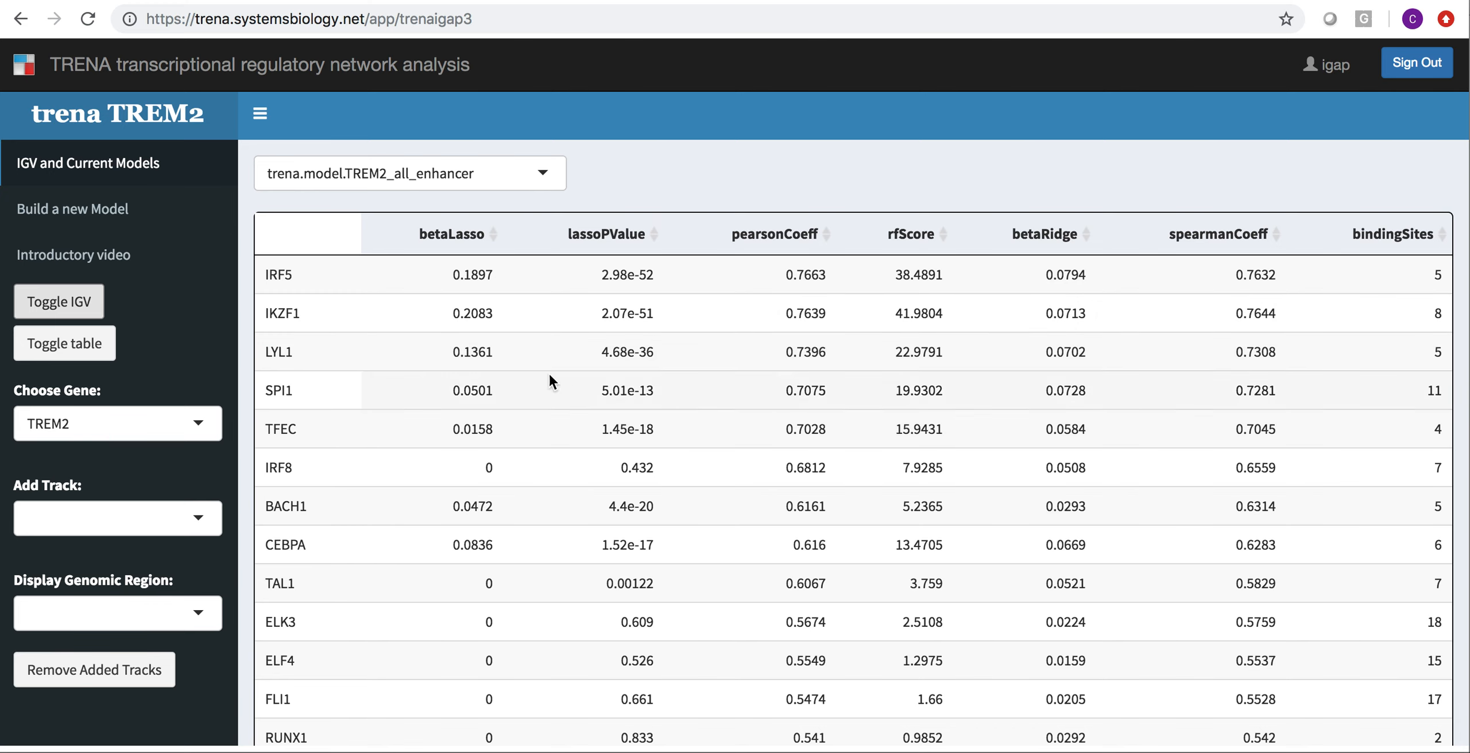
{"action": "scroll", "coordinate": [433, 364], "scroll_direction": "up", "scroll_amount": 1}
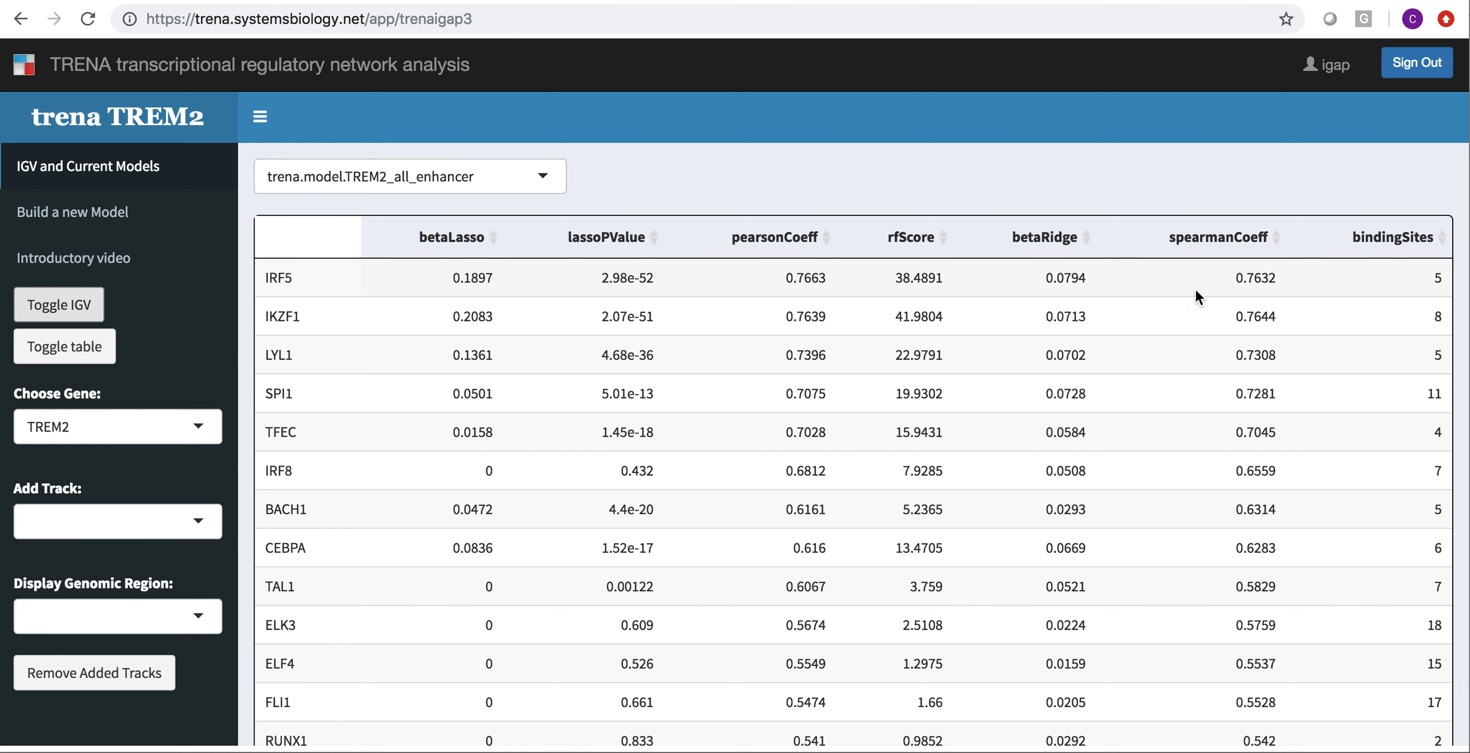
{"action": "left_click", "coordinate": [896, 247]}
{"action": "left_click", "coordinate": [896, 246]}
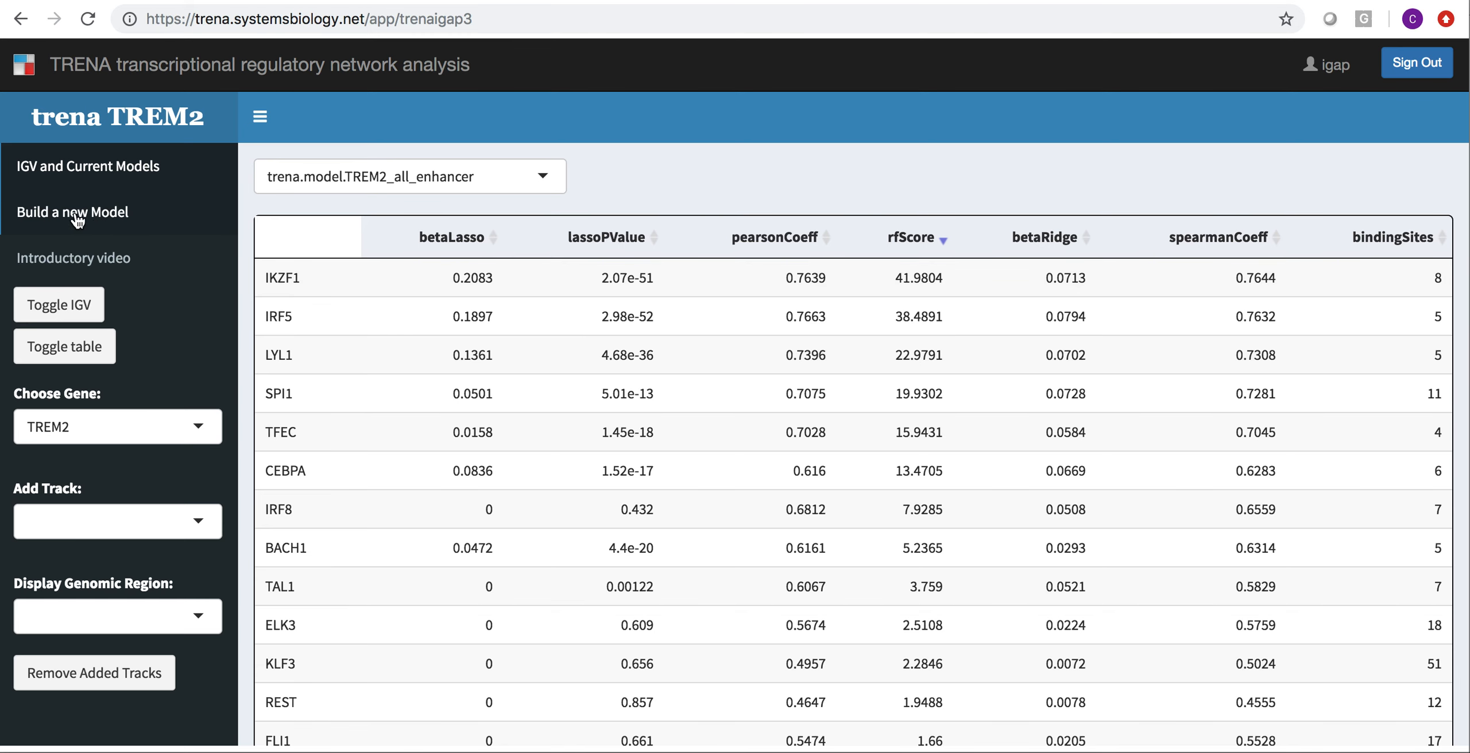
Show the genome browser again and set transcription factor selection to display Footprints
{"action": "left_click", "coordinate": [77, 302]}
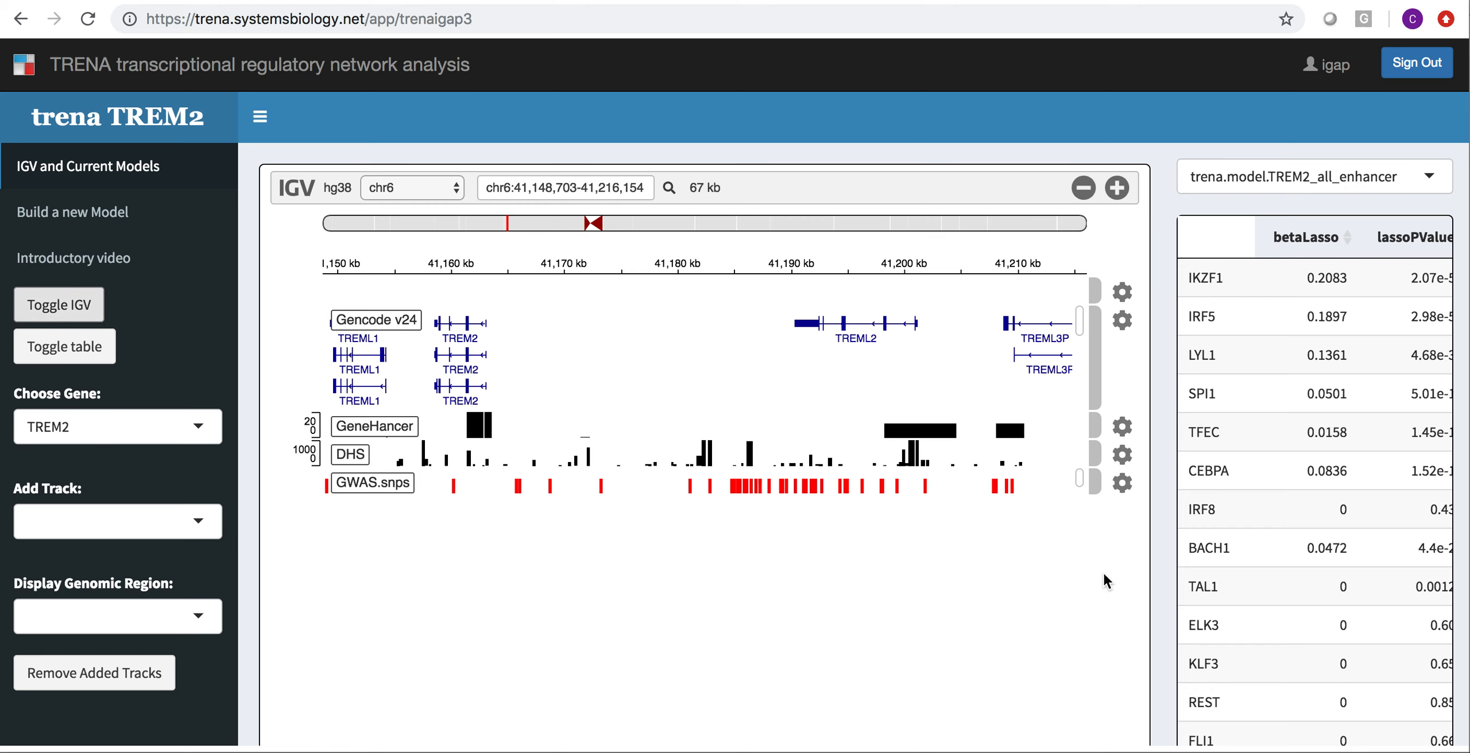
{"action": "scroll", "coordinate": [1102, 571], "scroll_direction": "down", "scroll_amount": 3}
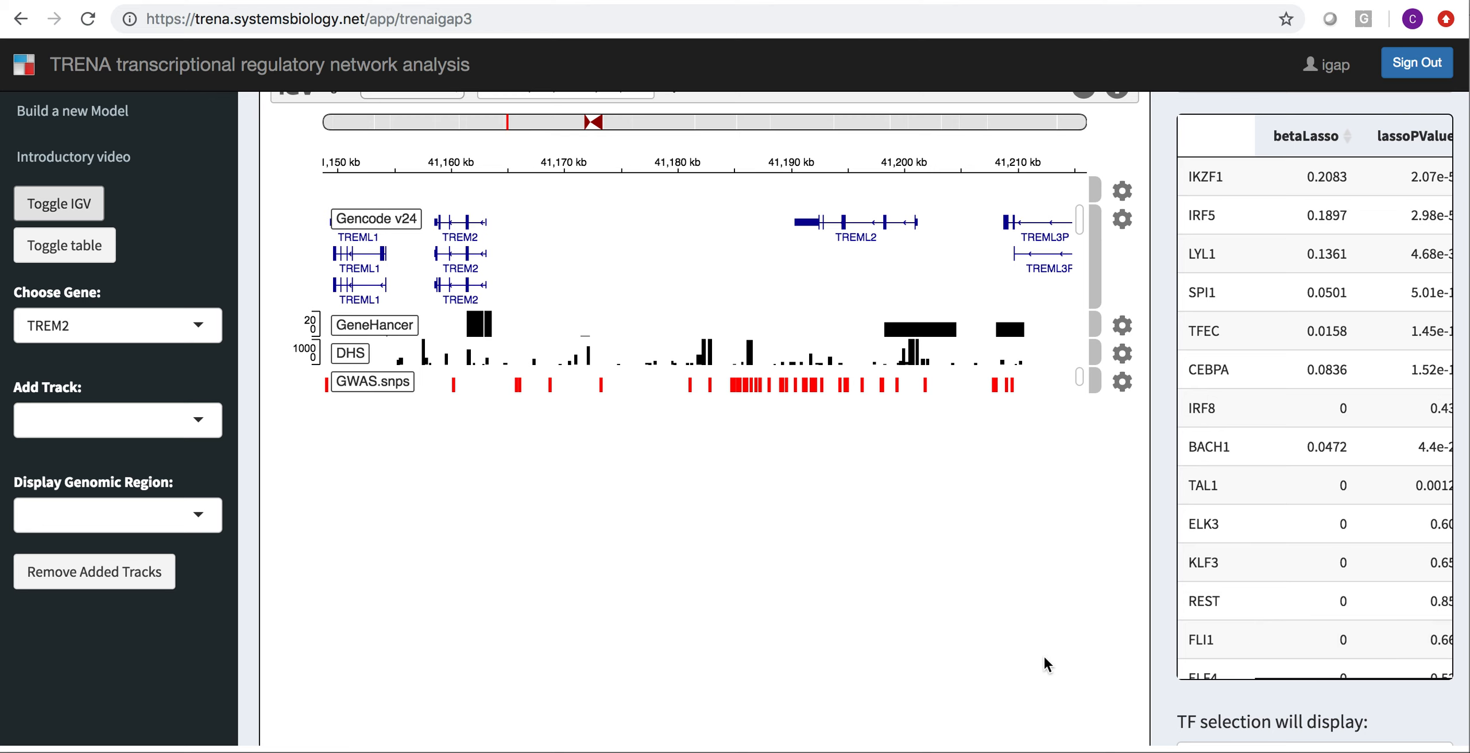
{"action": "scroll", "coordinate": [1010, 666], "scroll_direction": "down", "scroll_amount": 3}
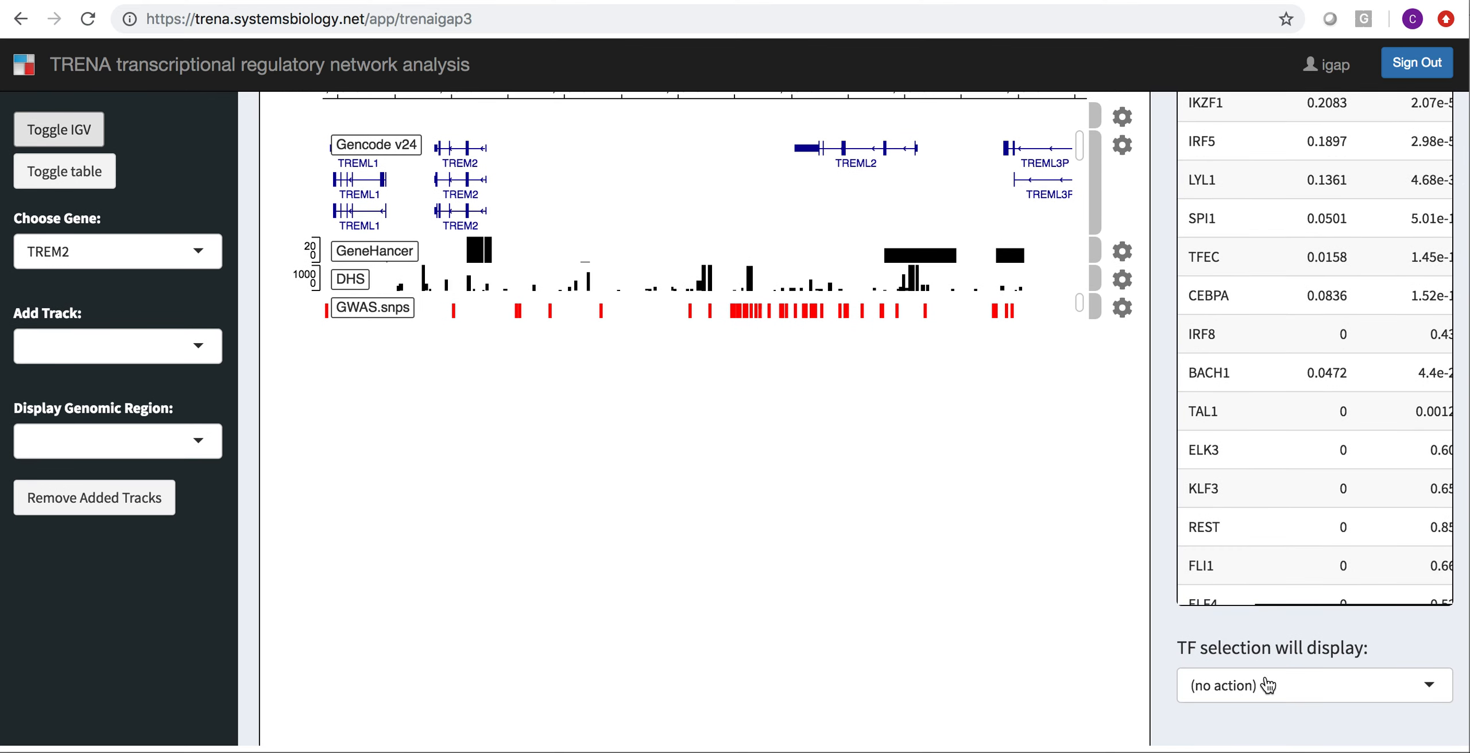
{"action": "left_click", "coordinate": [1267, 684]}
{"action": "scroll", "coordinate": [1263, 680], "scroll_direction": "down", "scroll_amount": 3}
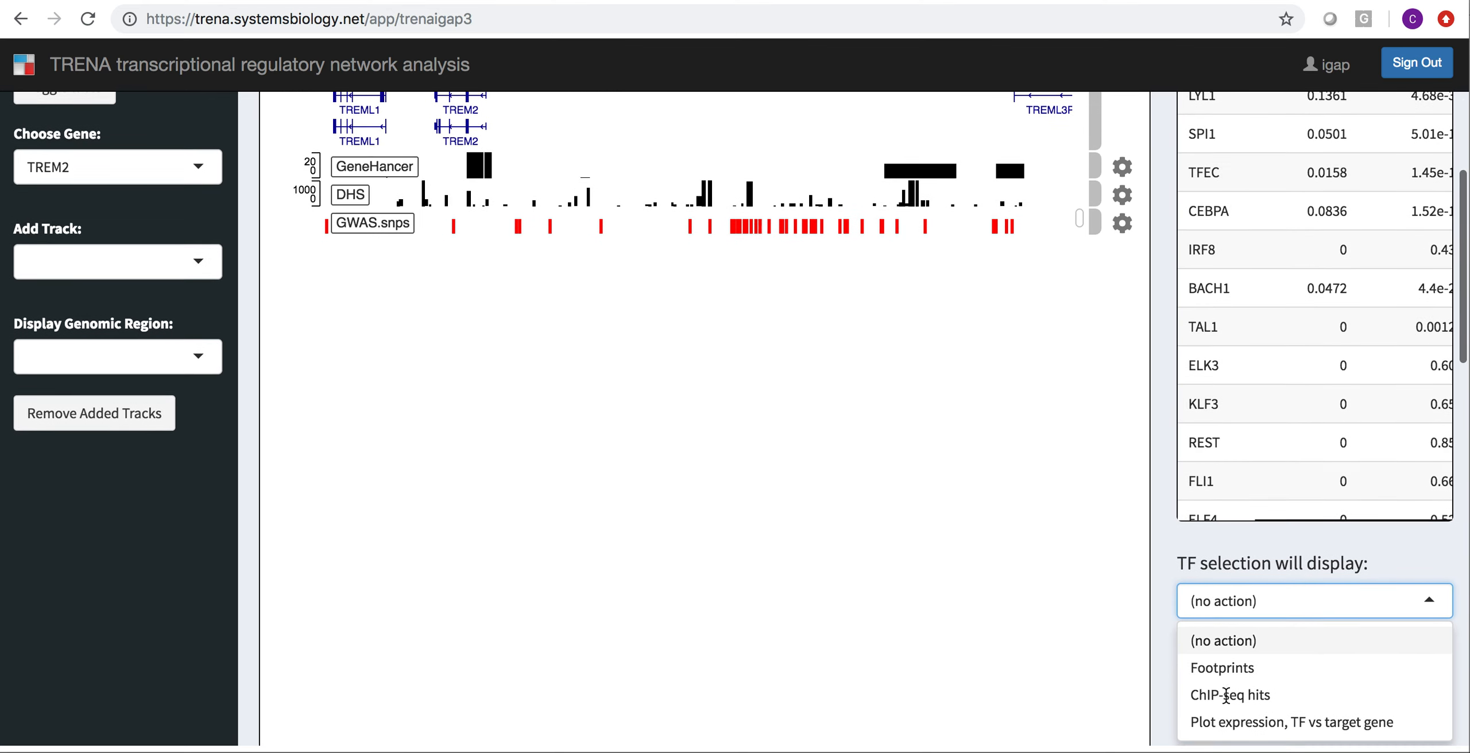
{"action": "left_click", "coordinate": [1213, 663]}
{"action": "scroll", "coordinate": [1155, 400], "scroll_direction": "up", "scroll_amount": 5}
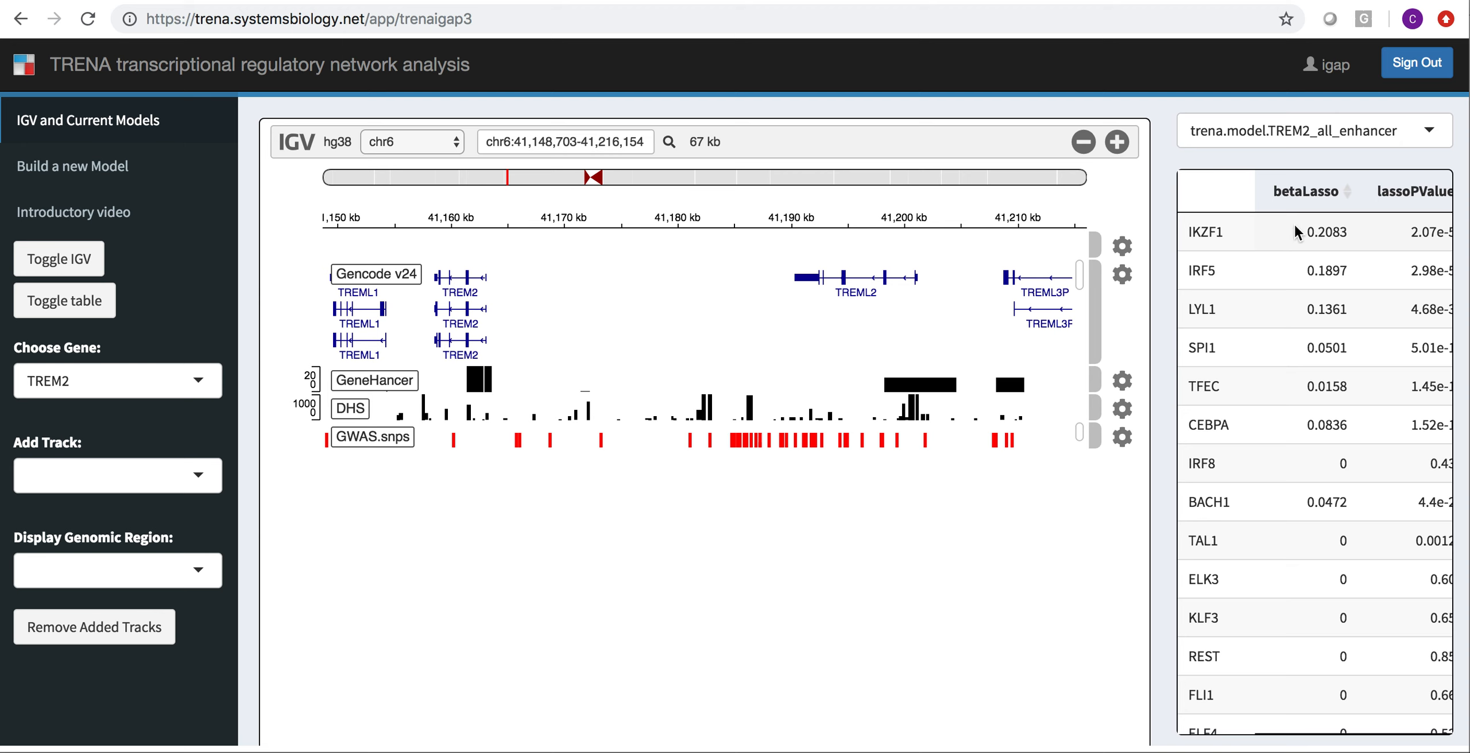
Display footprint tracks for the transcription factors IKZF1, IRF5, LYL1 and SPI1 from the model table
{"action": "left_click", "coordinate": [1294, 225]}
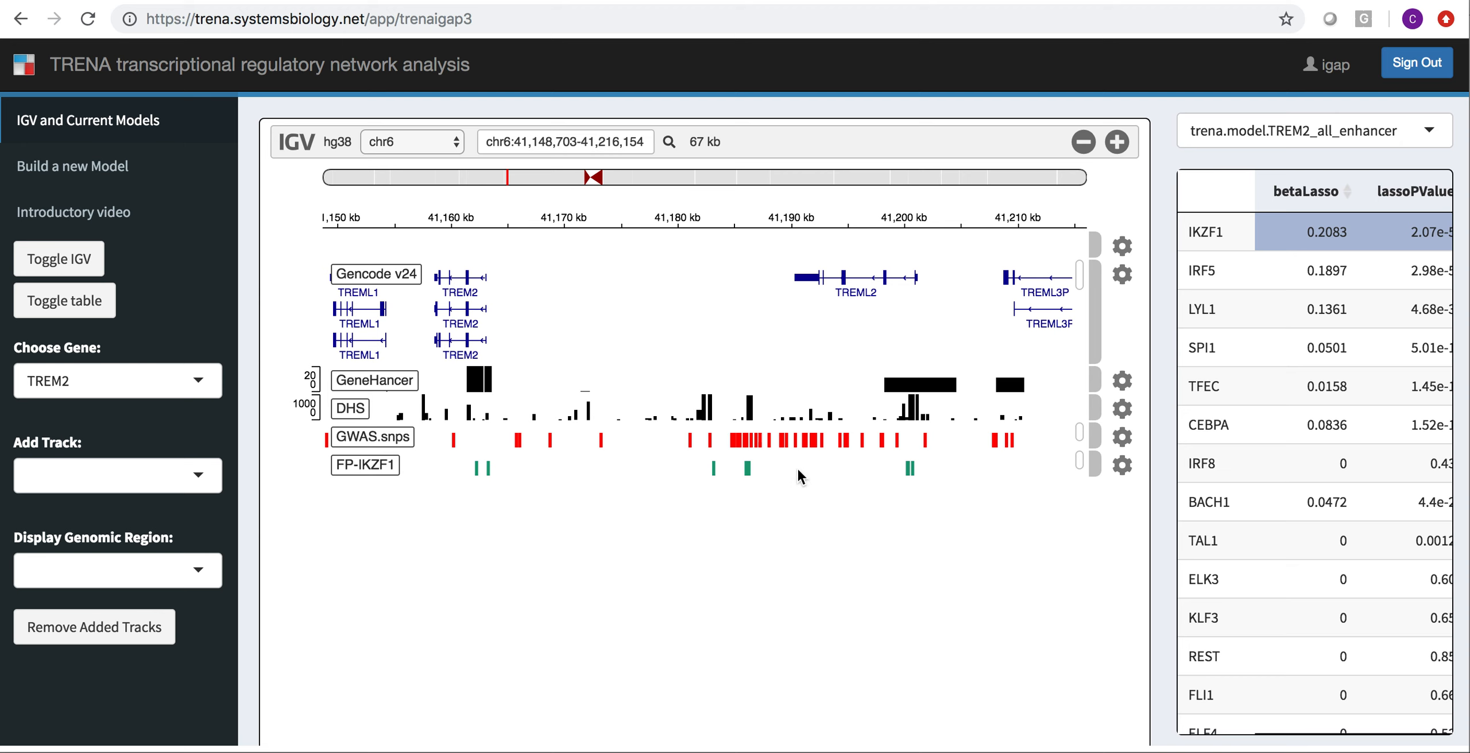
{"action": "left_click", "coordinate": [1290, 274]}
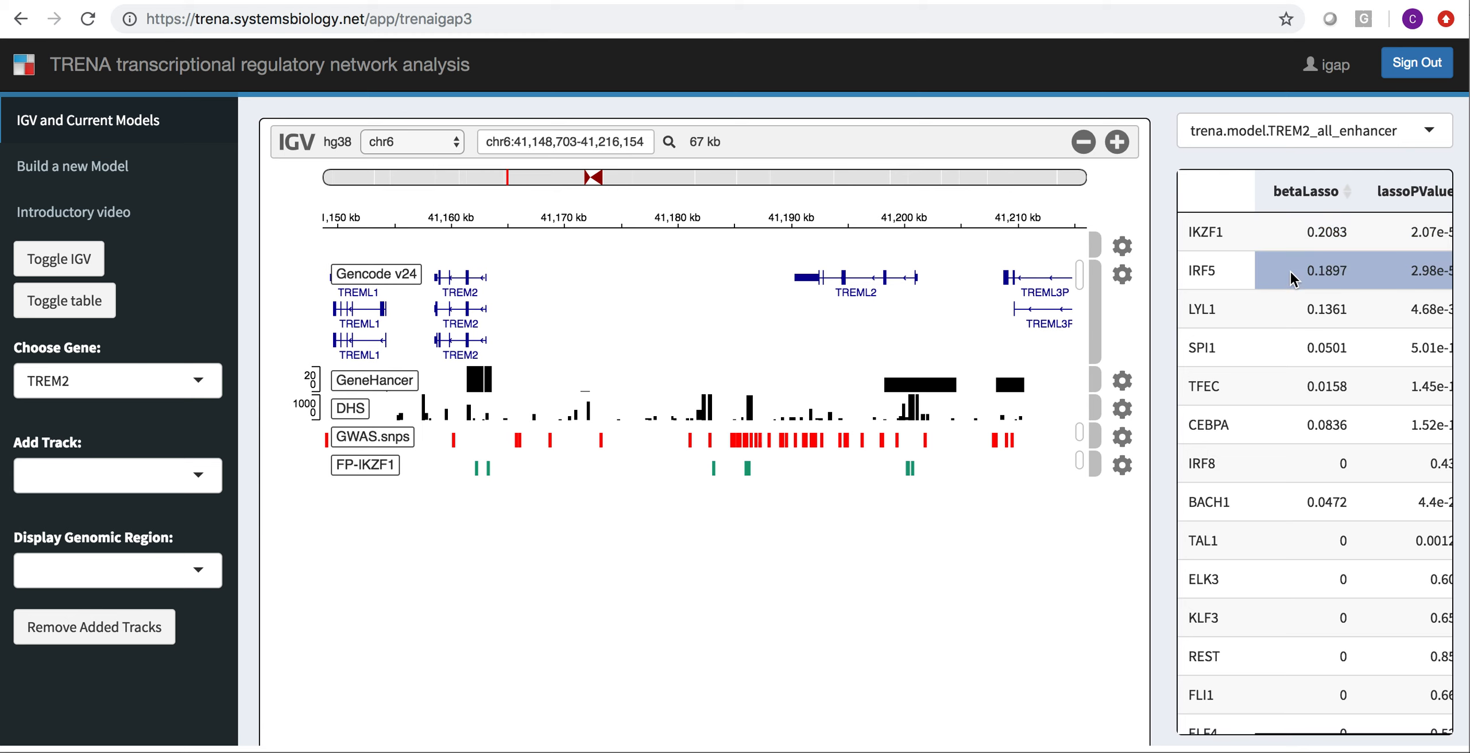
{"action": "left_click", "coordinate": [1294, 308]}
{"action": "left_click", "coordinate": [1292, 347]}
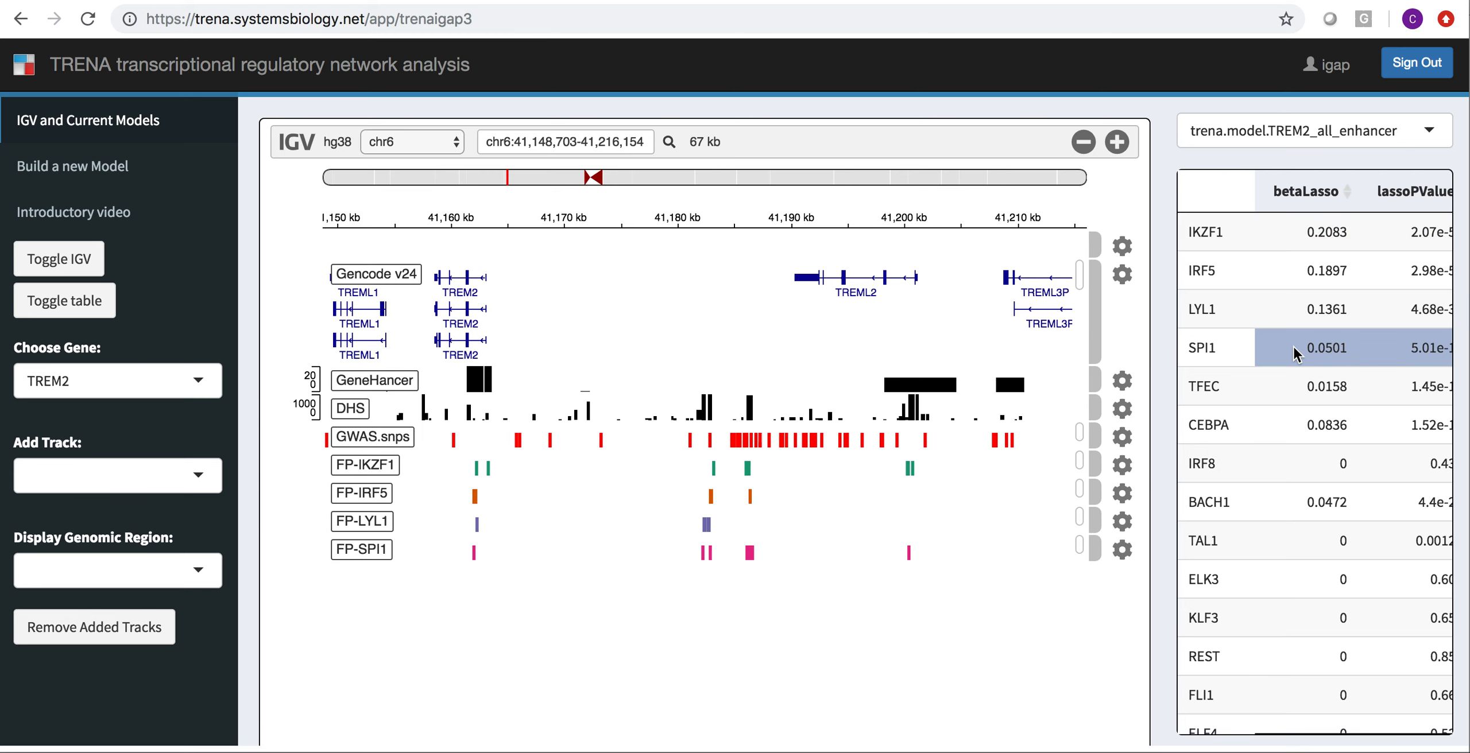
Set the transcription factor selection to display ChIP-seq hits
{"action": "scroll", "coordinate": [1162, 471], "scroll_direction": "down", "scroll_amount": 3}
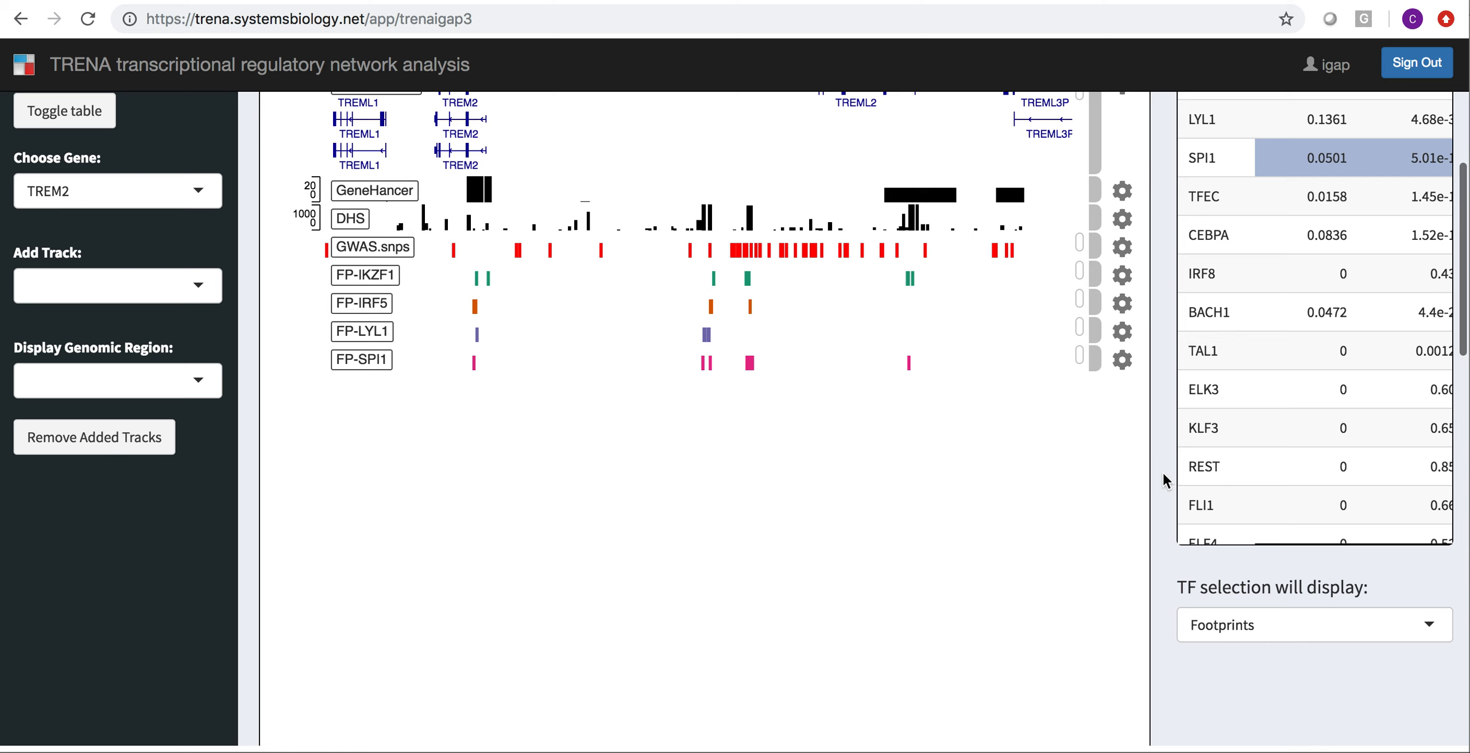
{"action": "left_click", "coordinate": [1245, 625]}
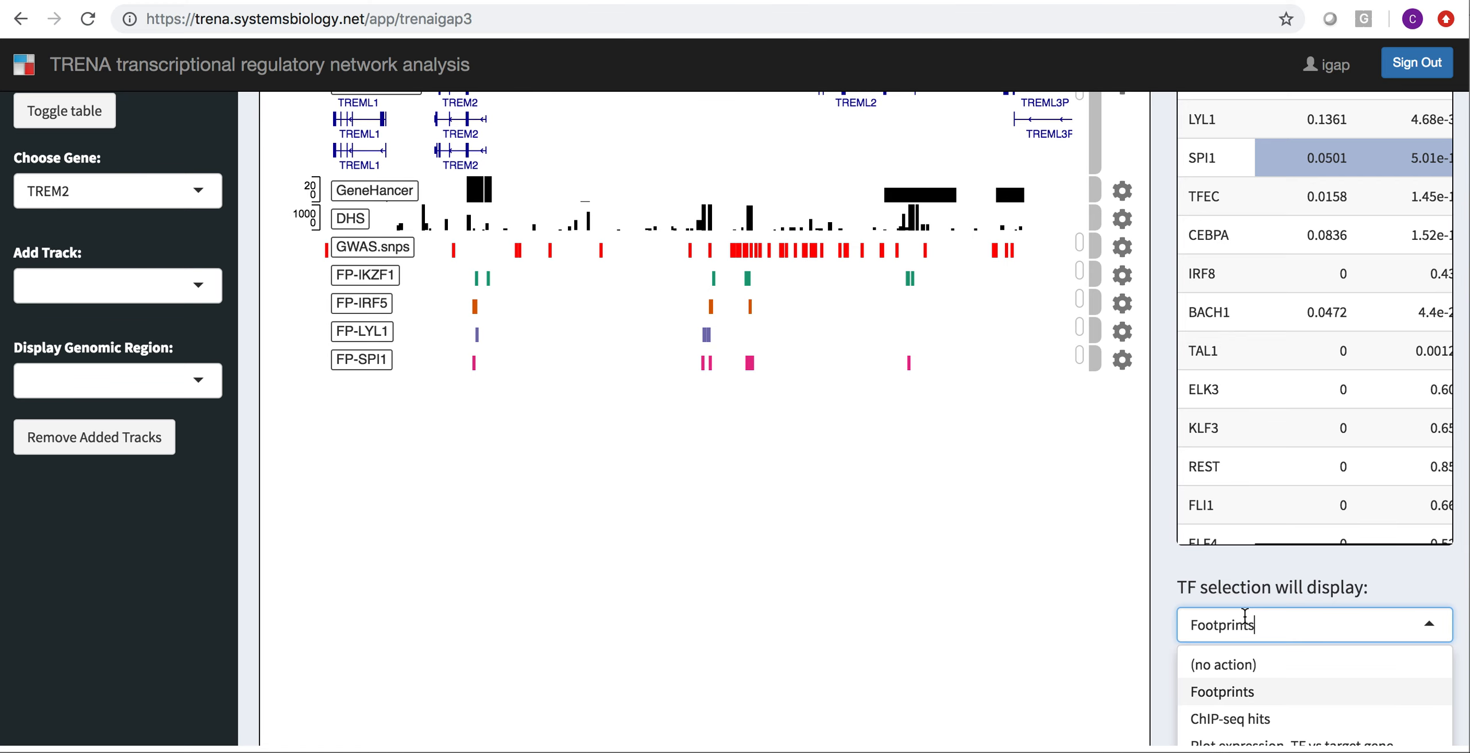
{"action": "left_click", "coordinate": [1229, 719]}
Request ChIP-seq hit tracks for the transcription factors IKZF1, IRF5, LYL1 and SPI1 from the model table
{"action": "scroll", "coordinate": [1159, 454], "scroll_direction": "up", "scroll_amount": 1}
{"action": "scroll", "coordinate": [1160, 453], "scroll_direction": "up", "scroll_amount": 3}
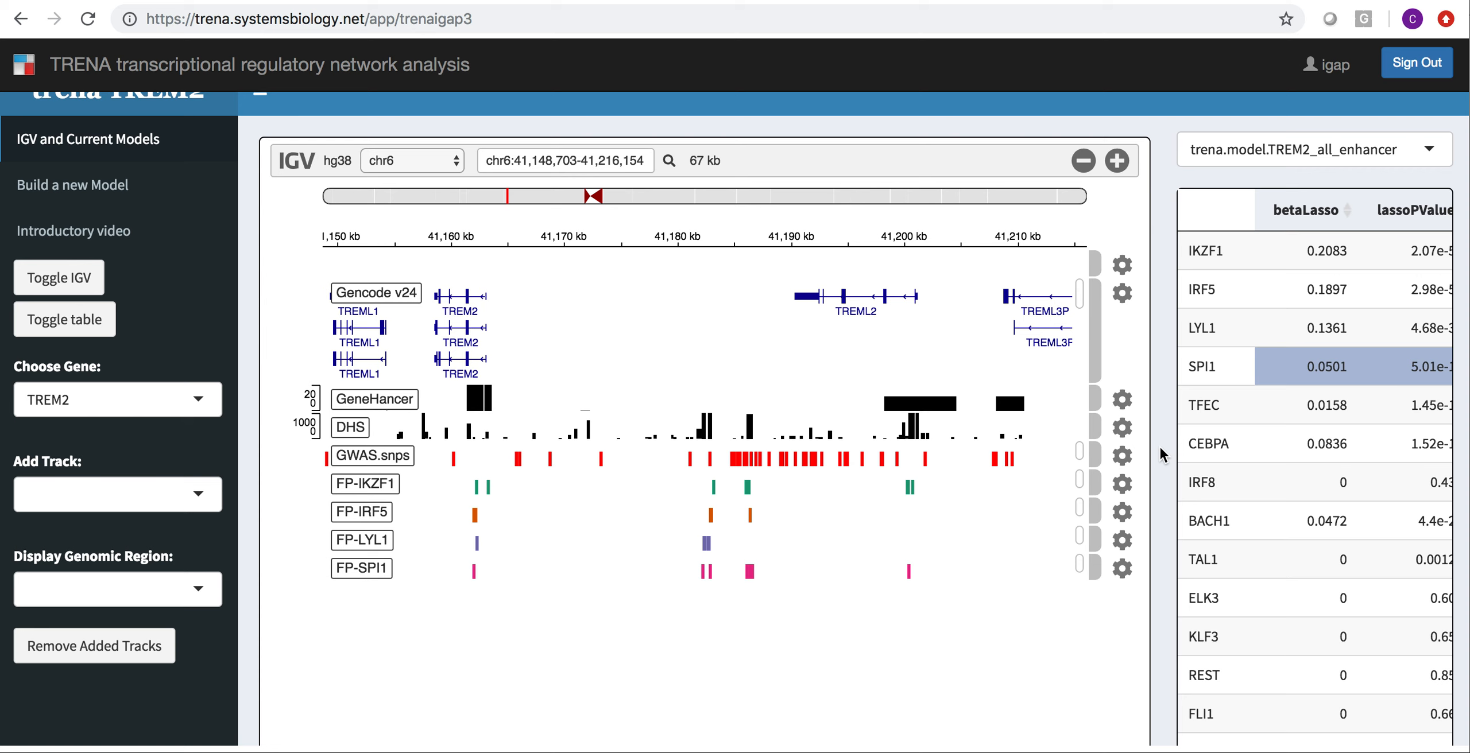
{"action": "left_click", "coordinate": [1287, 256]}
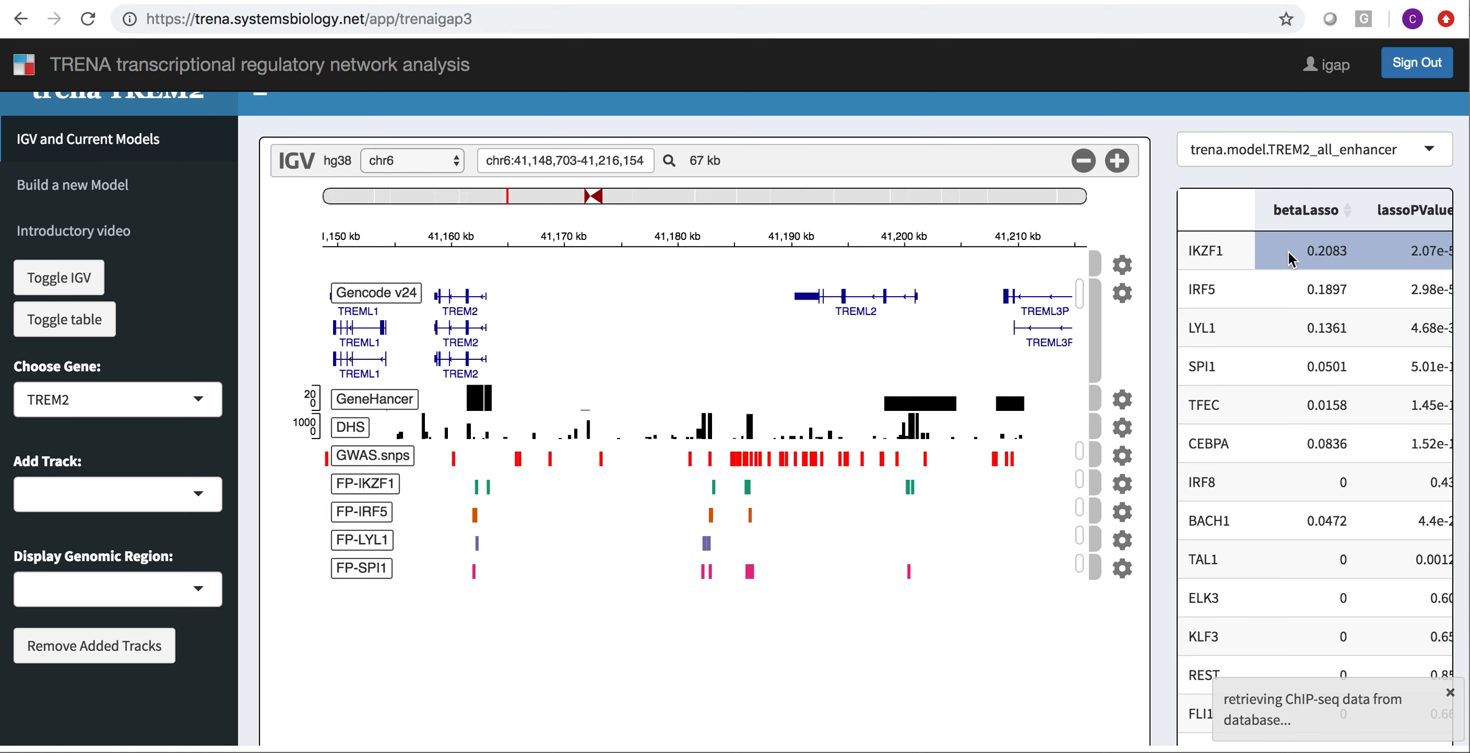
{"action": "left_click", "coordinate": [1283, 299]}
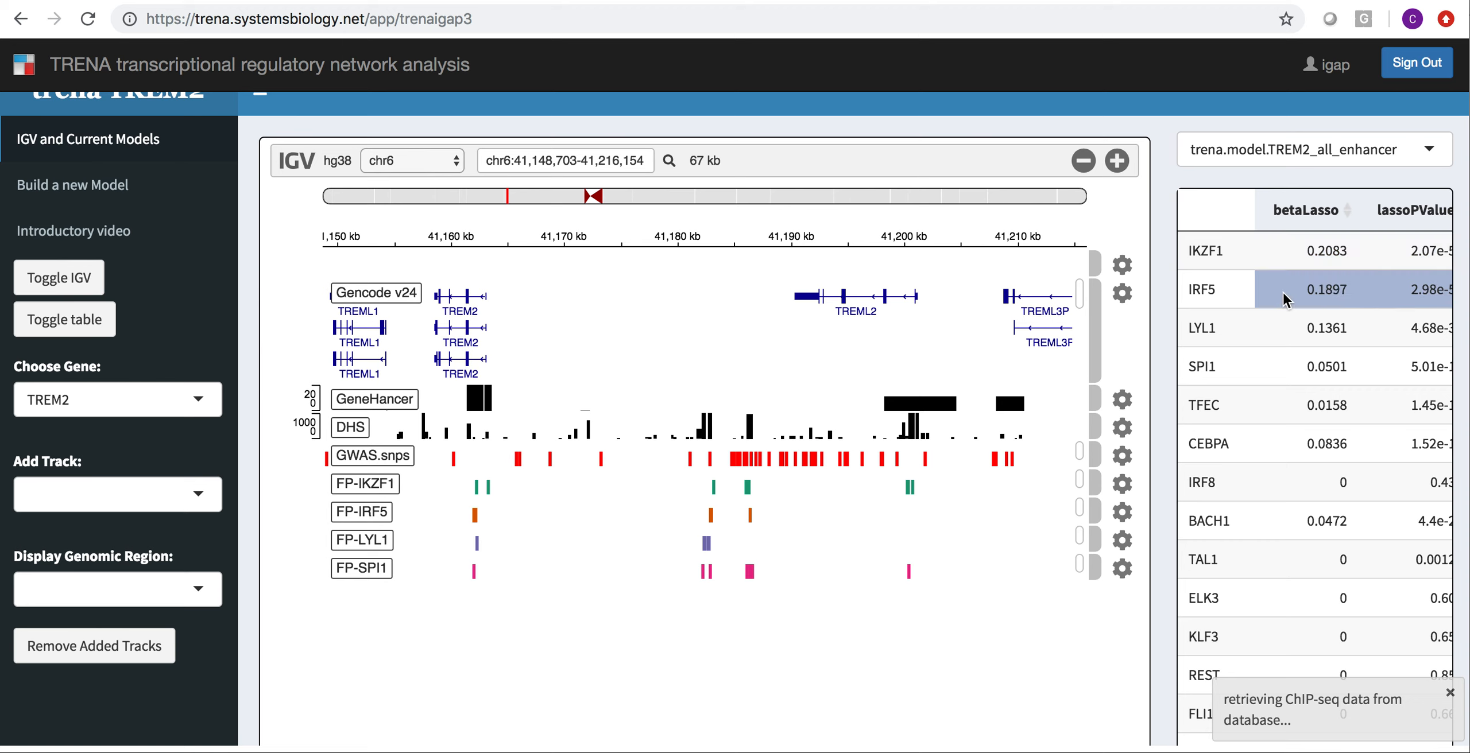
{"action": "left_click", "coordinate": [1279, 326]}
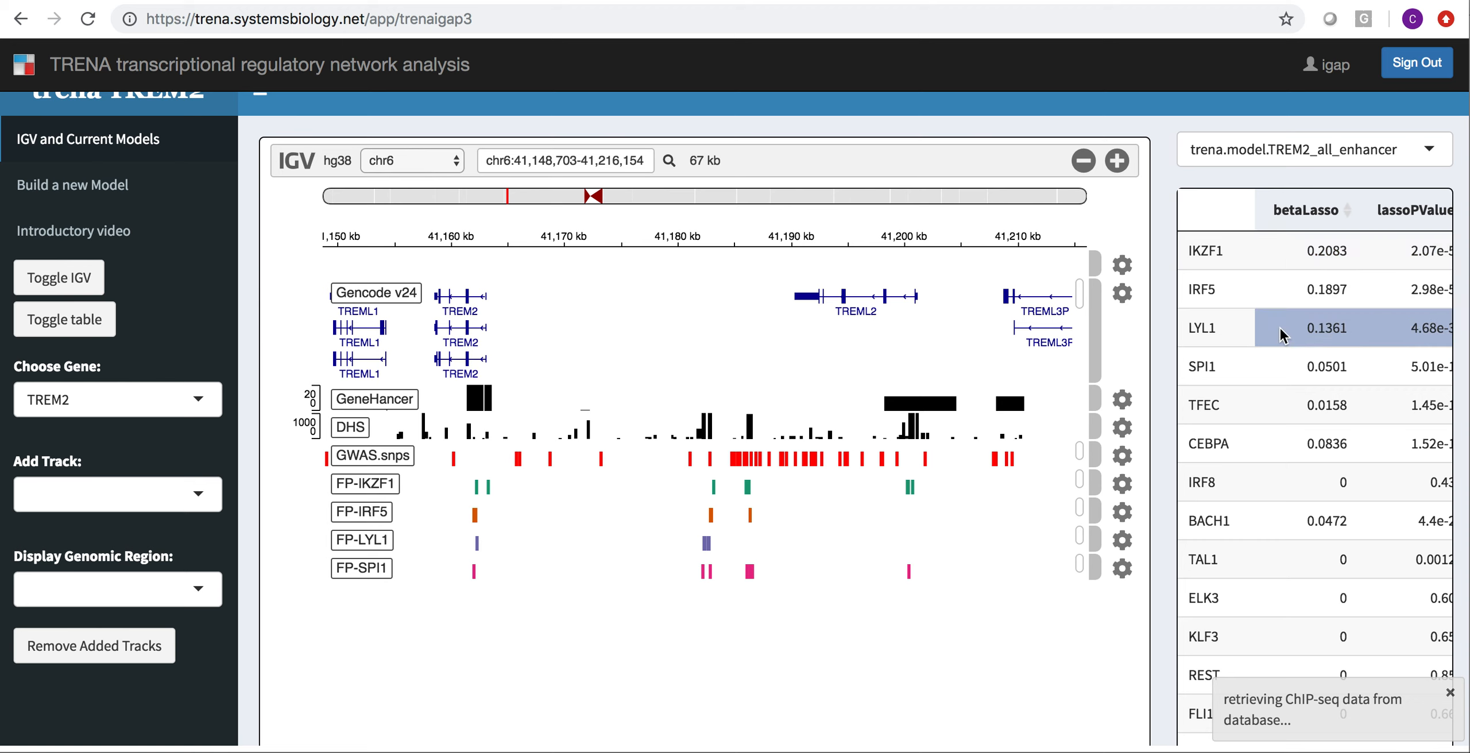
{"action": "left_click", "coordinate": [1286, 367]}
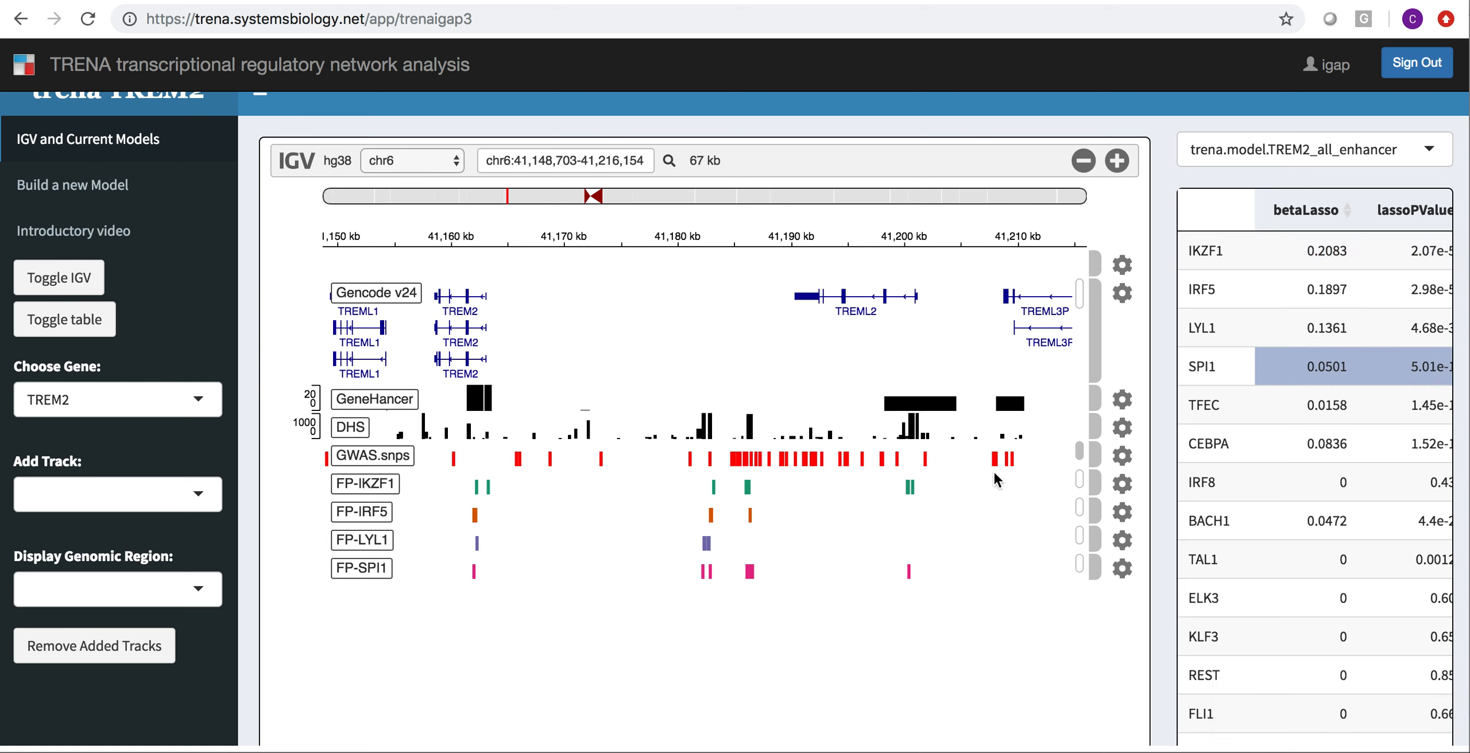
{"action": "scroll", "coordinate": [884, 597], "scroll_direction": "down", "scroll_amount": 3}
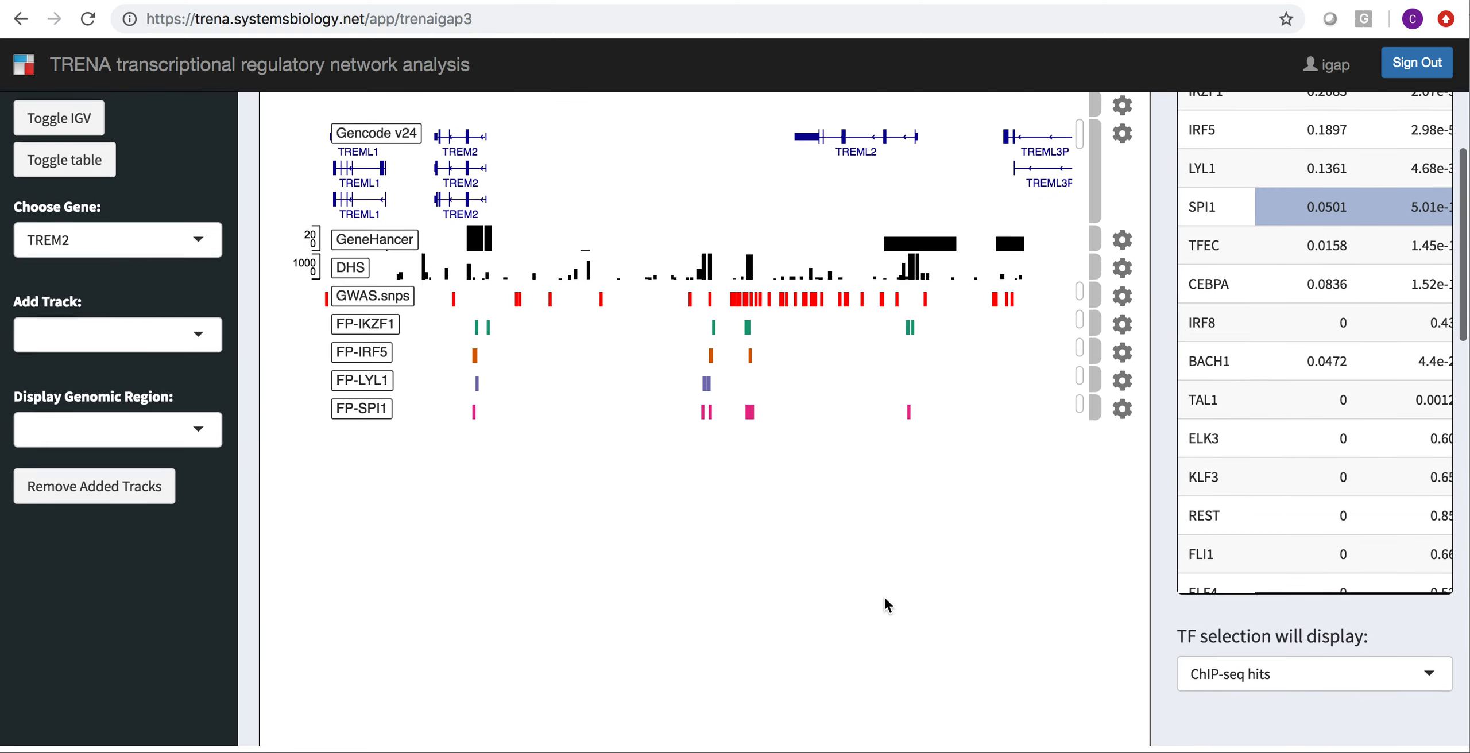
{"action": "scroll", "coordinate": [884, 598], "scroll_direction": "down", "scroll_amount": 2}
{"action": "scroll", "coordinate": [884, 599], "scroll_direction": "up", "scroll_amount": 1}
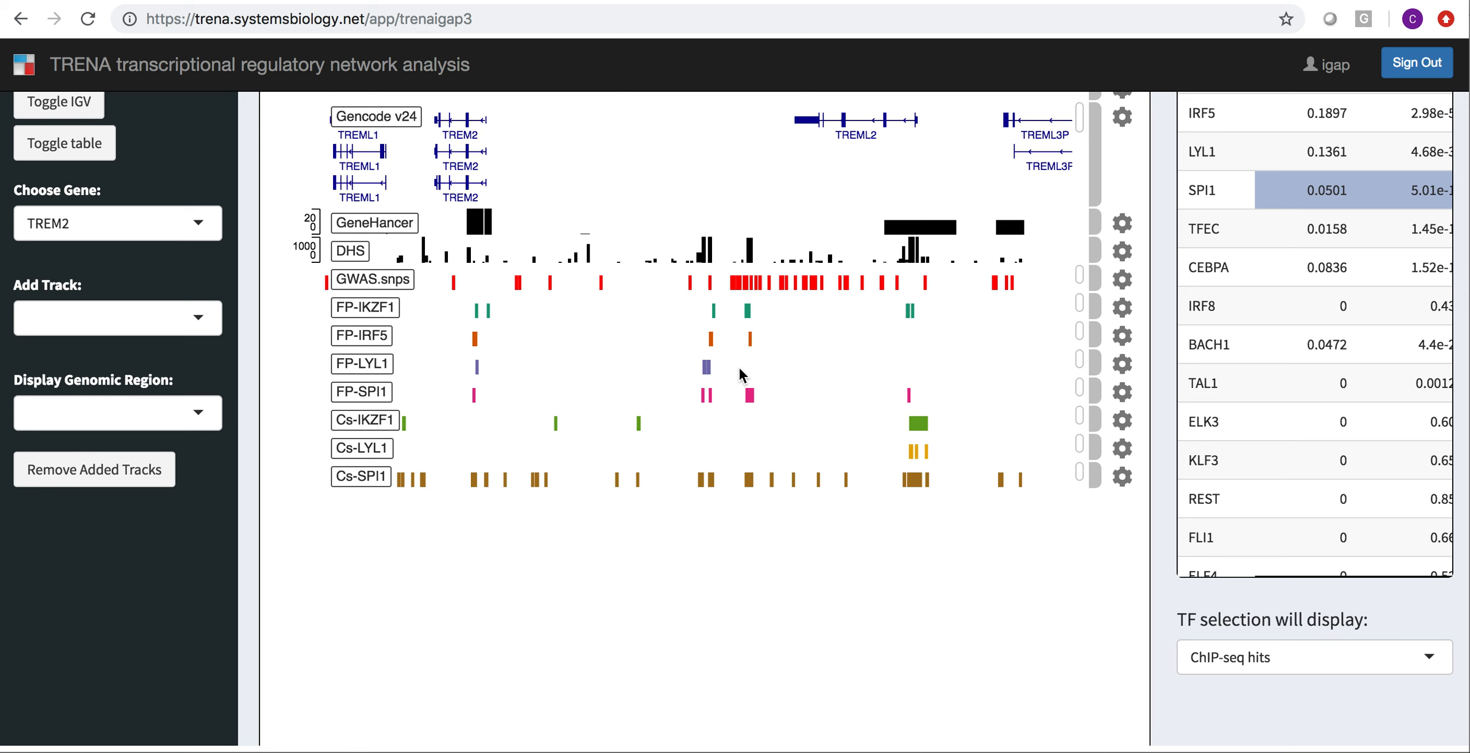
Inspect the details of a Cs-IKZF1 ChIP-seq hit near 41,176 kb and an FP-IKZF1 footprint near 41,183 kb, closing each pop-up
{"action": "left_click", "coordinate": [640, 425]}
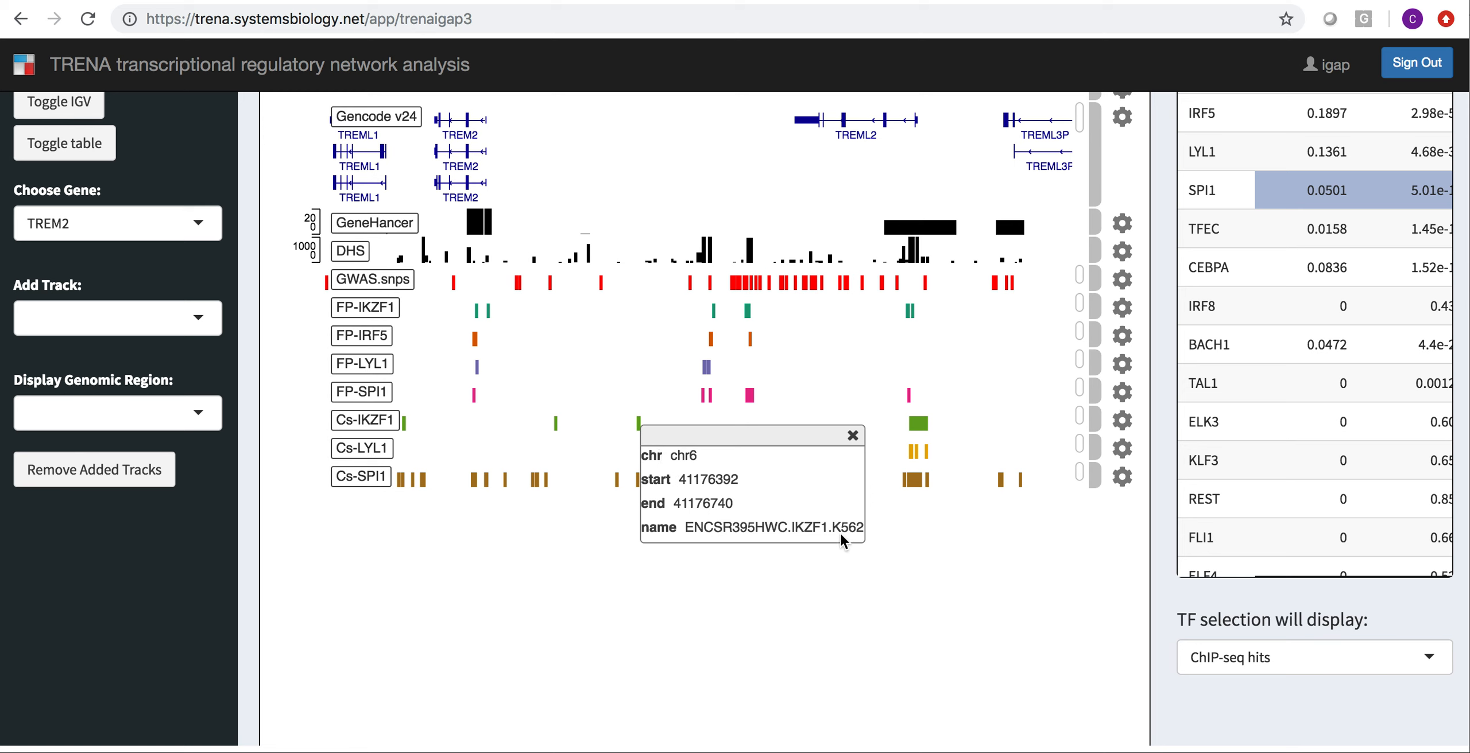
{"action": "left_click", "coordinate": [852, 436]}
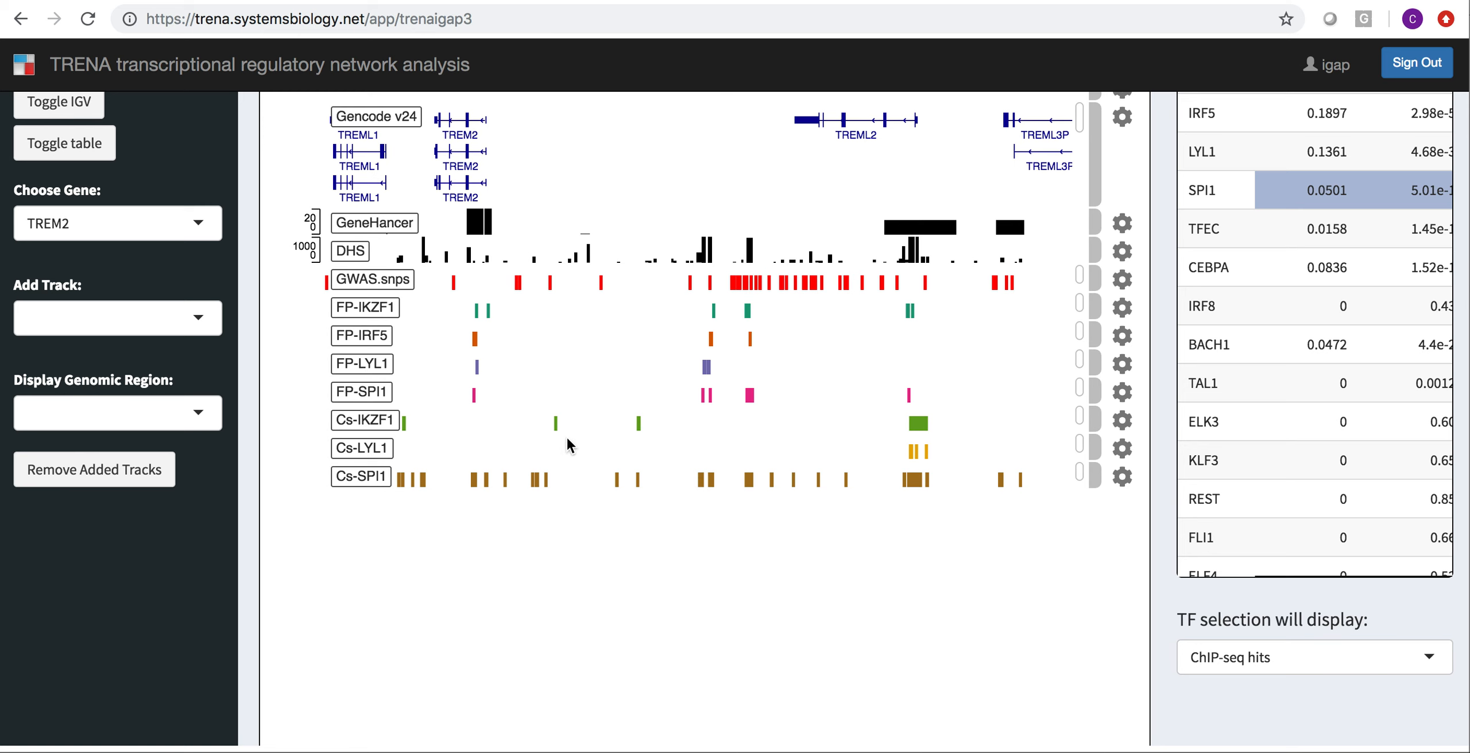
{"action": "left_click", "coordinate": [714, 315]}
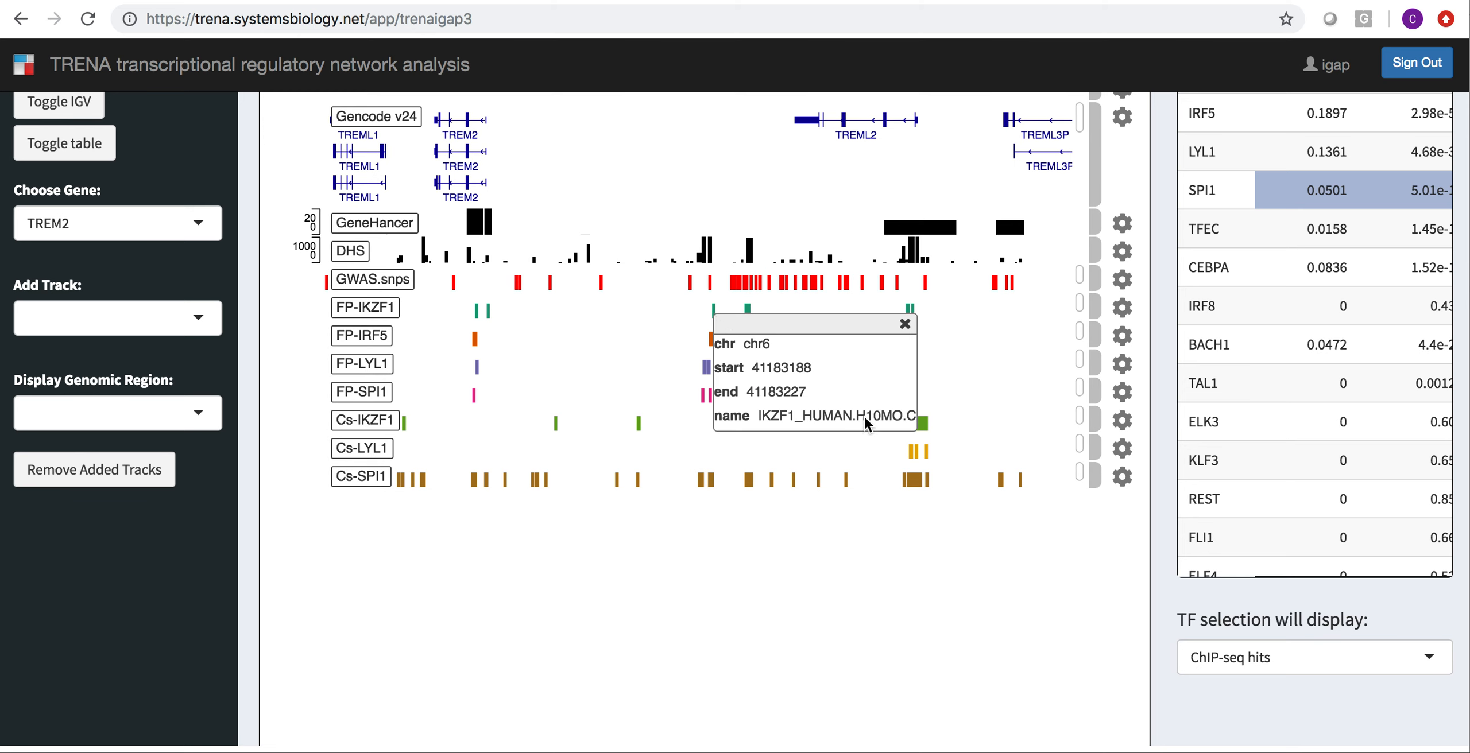
{"action": "left_click", "coordinate": [903, 327]}
Zoom the genome browser in one level to 33 kb and back out to the 67 kb view
{"action": "scroll", "coordinate": [694, 255], "scroll_direction": "up", "scroll_amount": 3}
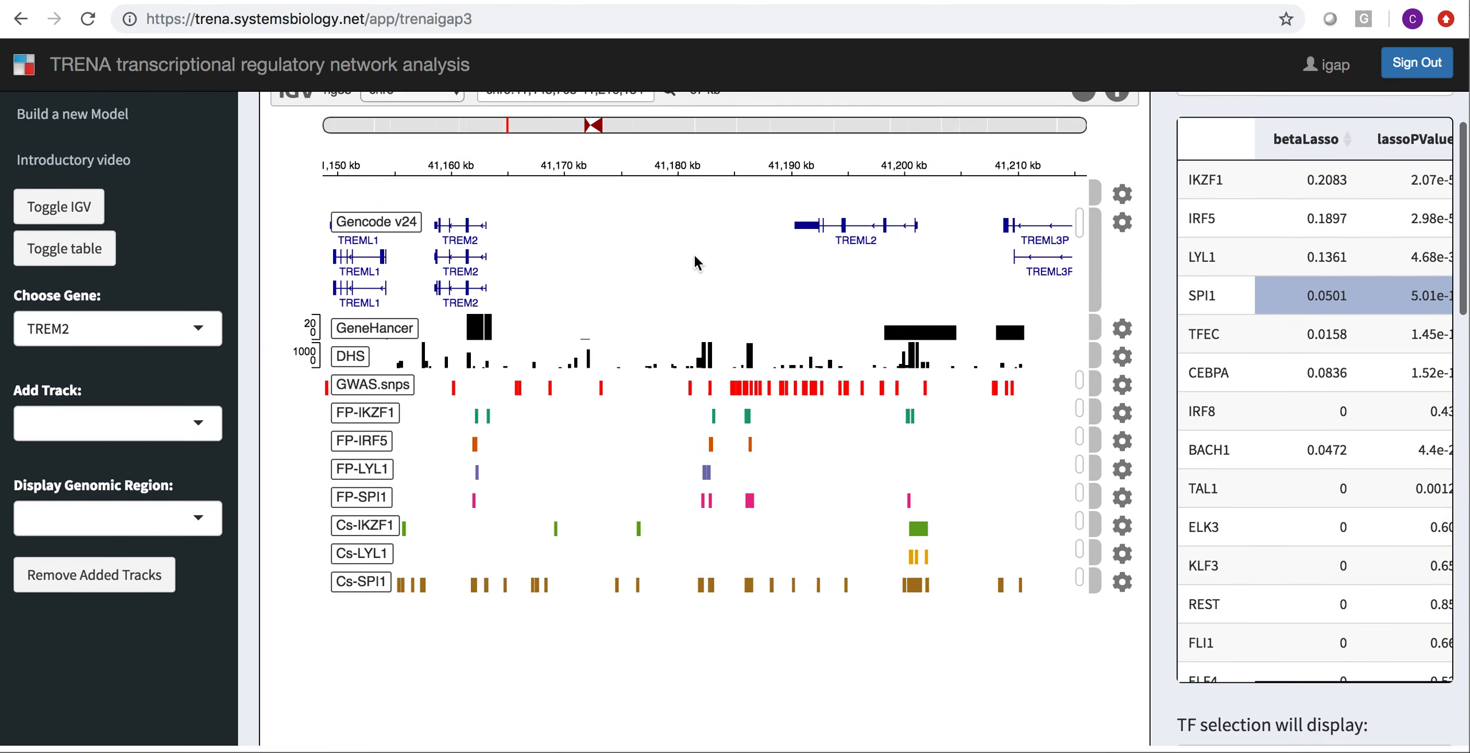
{"action": "scroll", "coordinate": [695, 263], "scroll_direction": "down", "scroll_amount": 1}
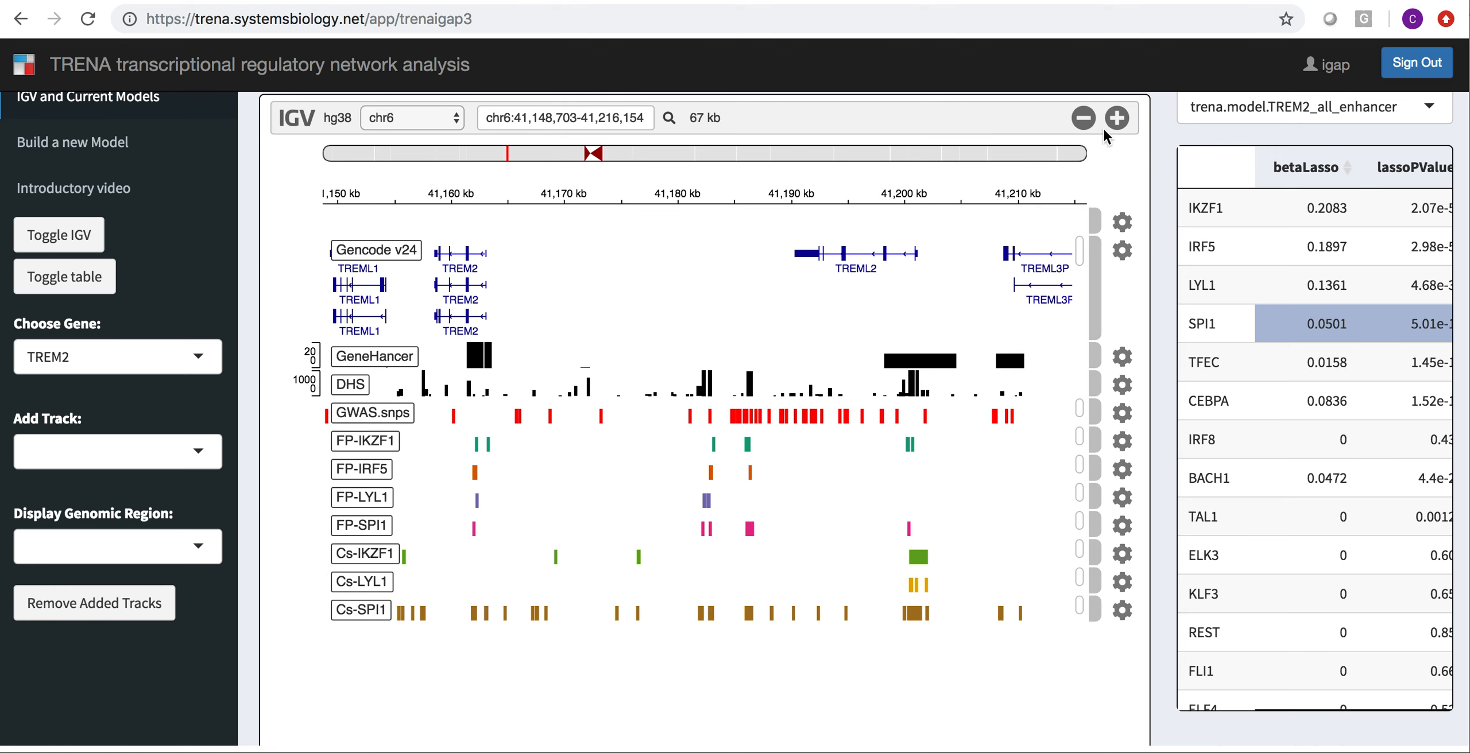
{"action": "left_click", "coordinate": [1116, 119]}
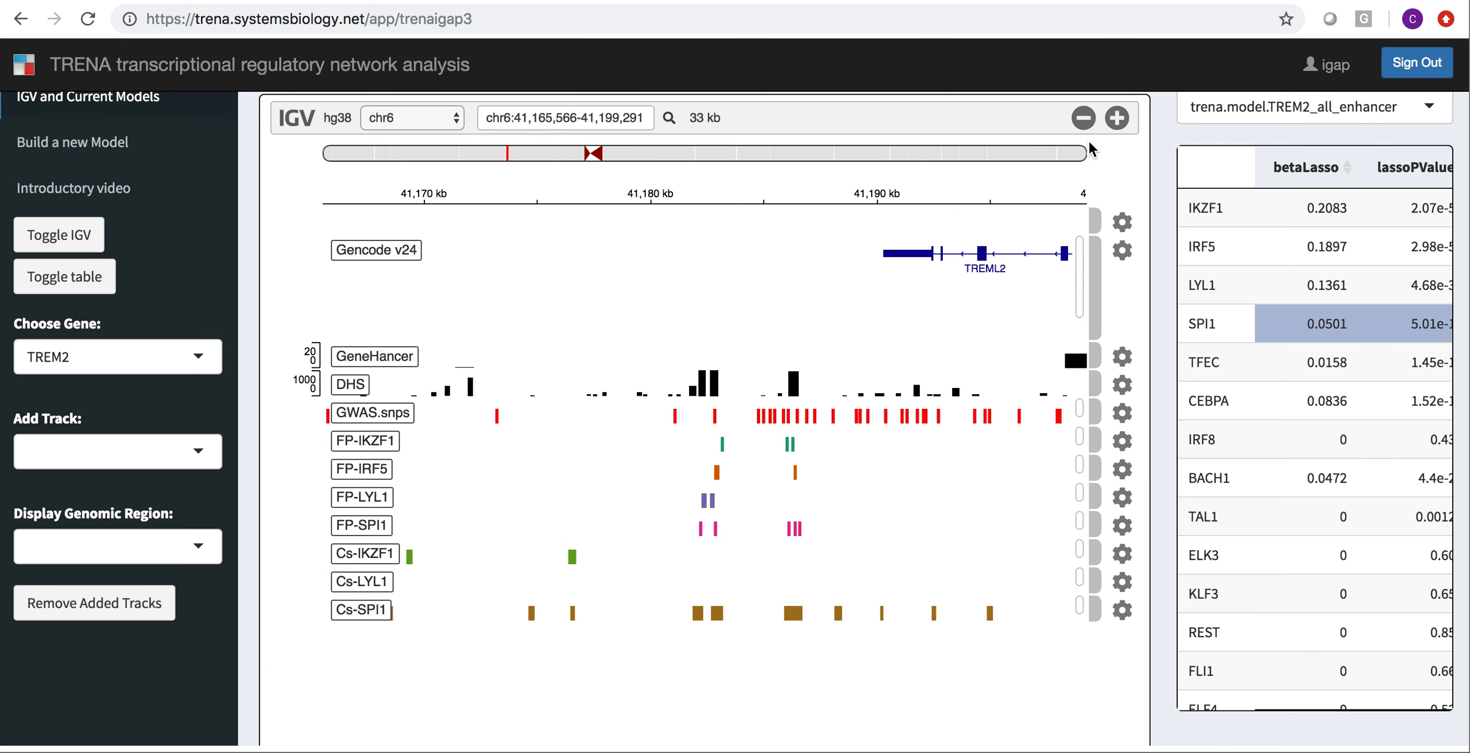
{"action": "left_click", "coordinate": [1078, 121]}
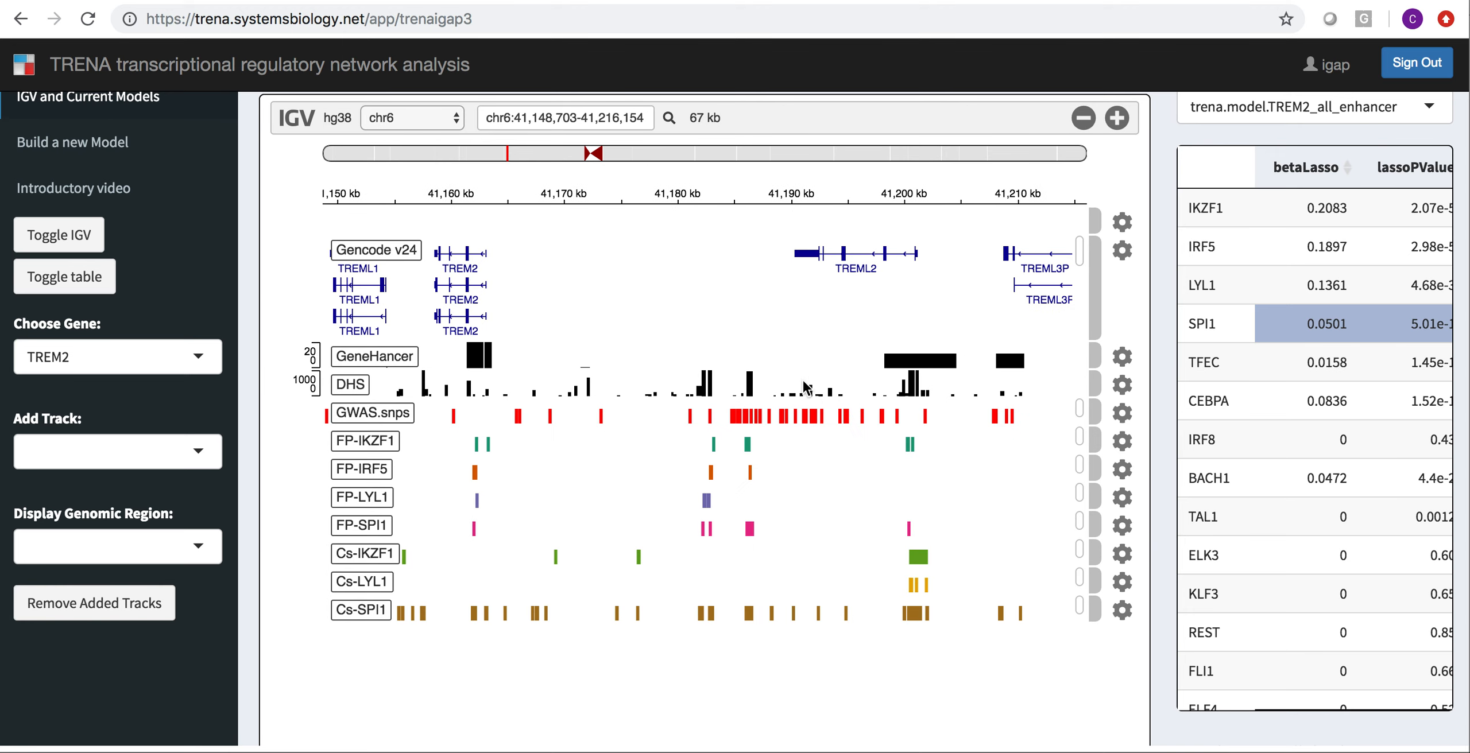
Zoom into a region within TREML2 and widen the view to about 12 kb to compare the footprint and ChIP-seq tracks
{"action": "left_click_drag", "start_coordinate": [879, 195], "coordinate": [884, 194]}
{"action": "left_click_drag", "start_coordinate": [884, 194], "coordinate": [1039, 193]}
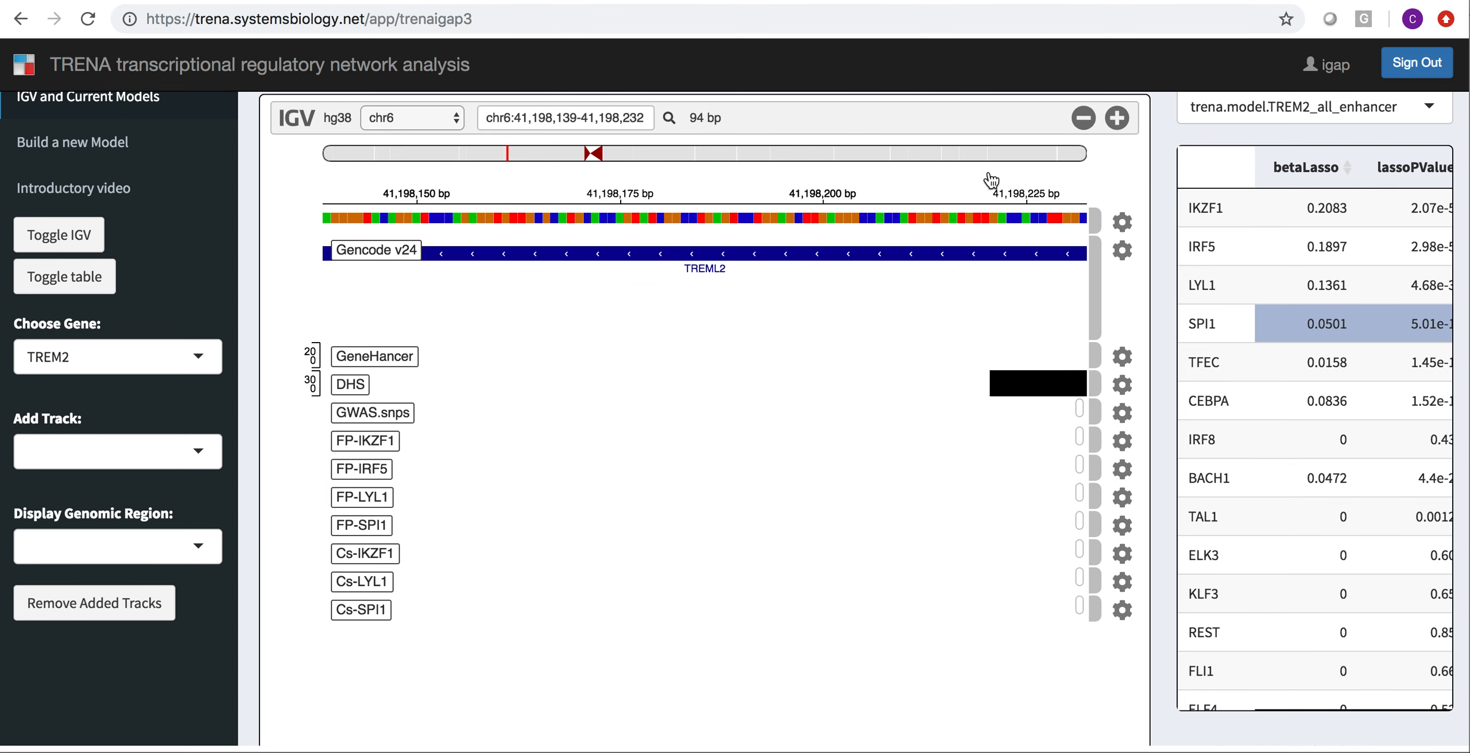
{"action": "left_click", "coordinate": [1083, 118]}
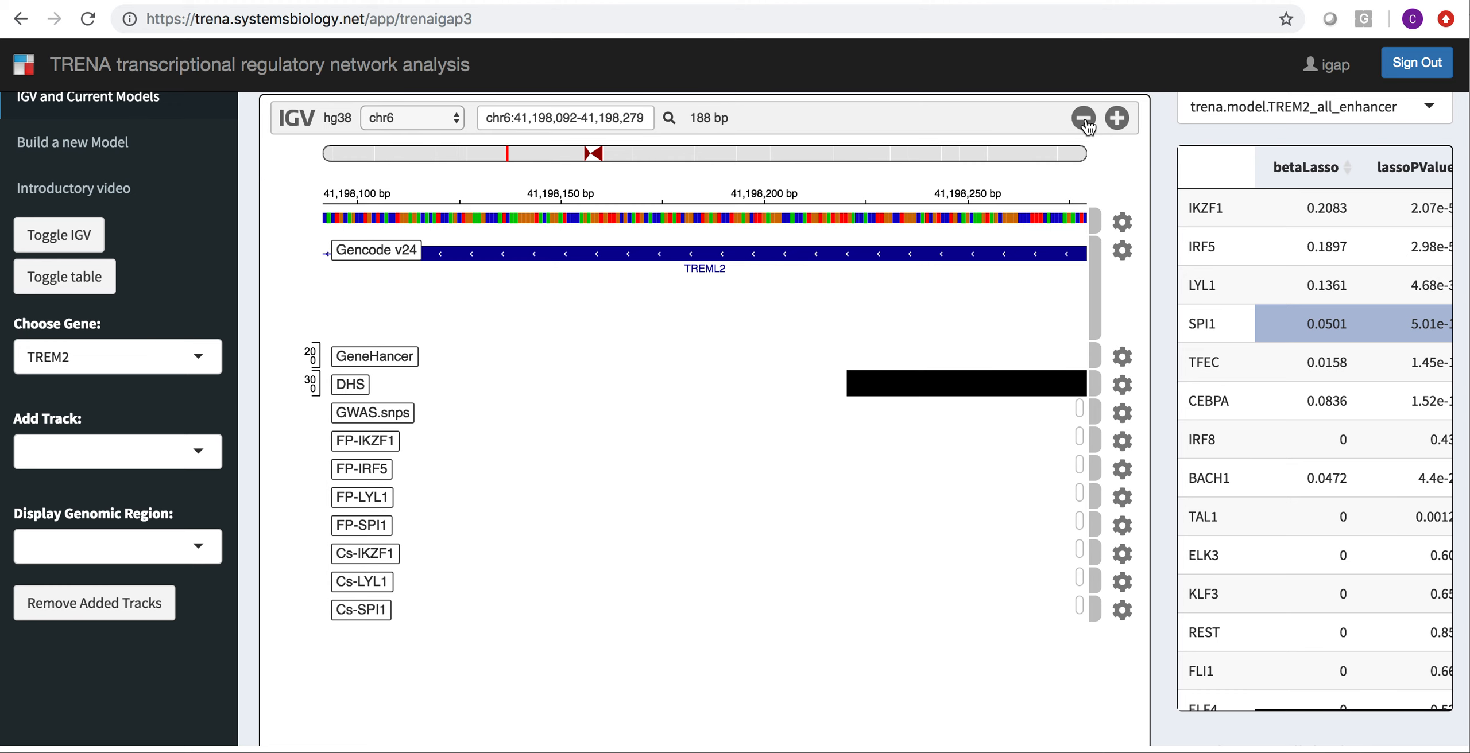
{"action": "left_click", "coordinate": [1083, 118]}
{"action": "left_click", "coordinate": [1084, 119]}
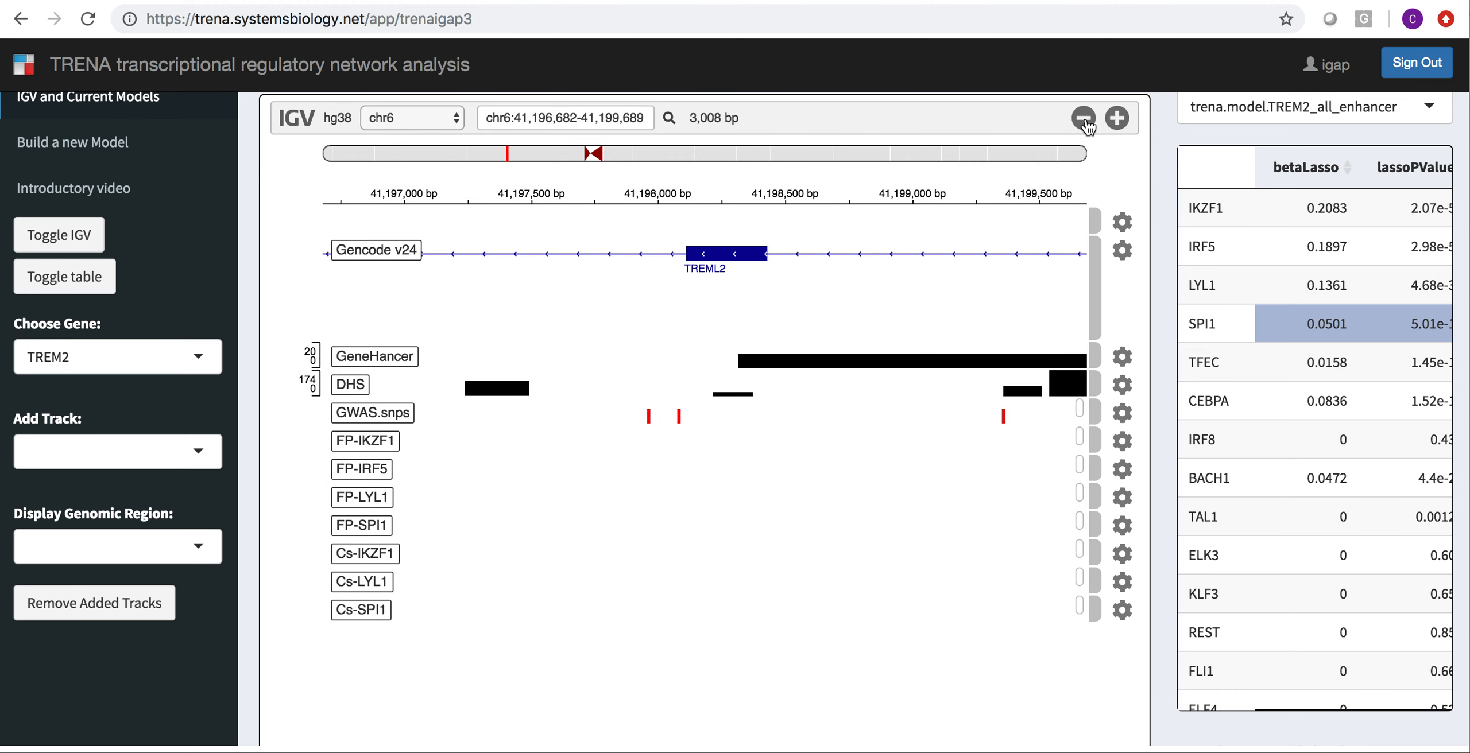
{"action": "left_click", "coordinate": [1084, 119]}
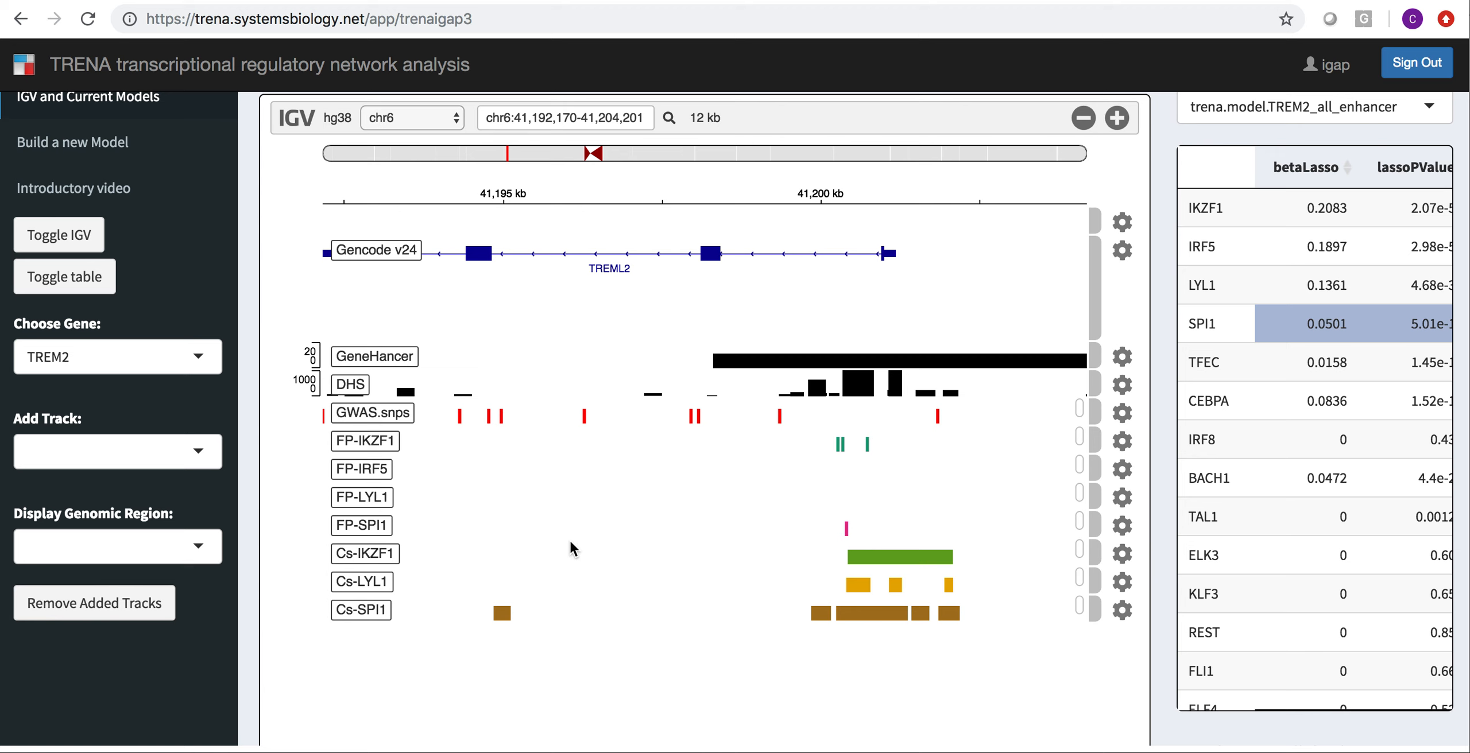
Widen the genome browser view to 48 kb and pan it back to the TREM2 and TREML1 genes
{"action": "left_click", "coordinate": [1080, 119]}
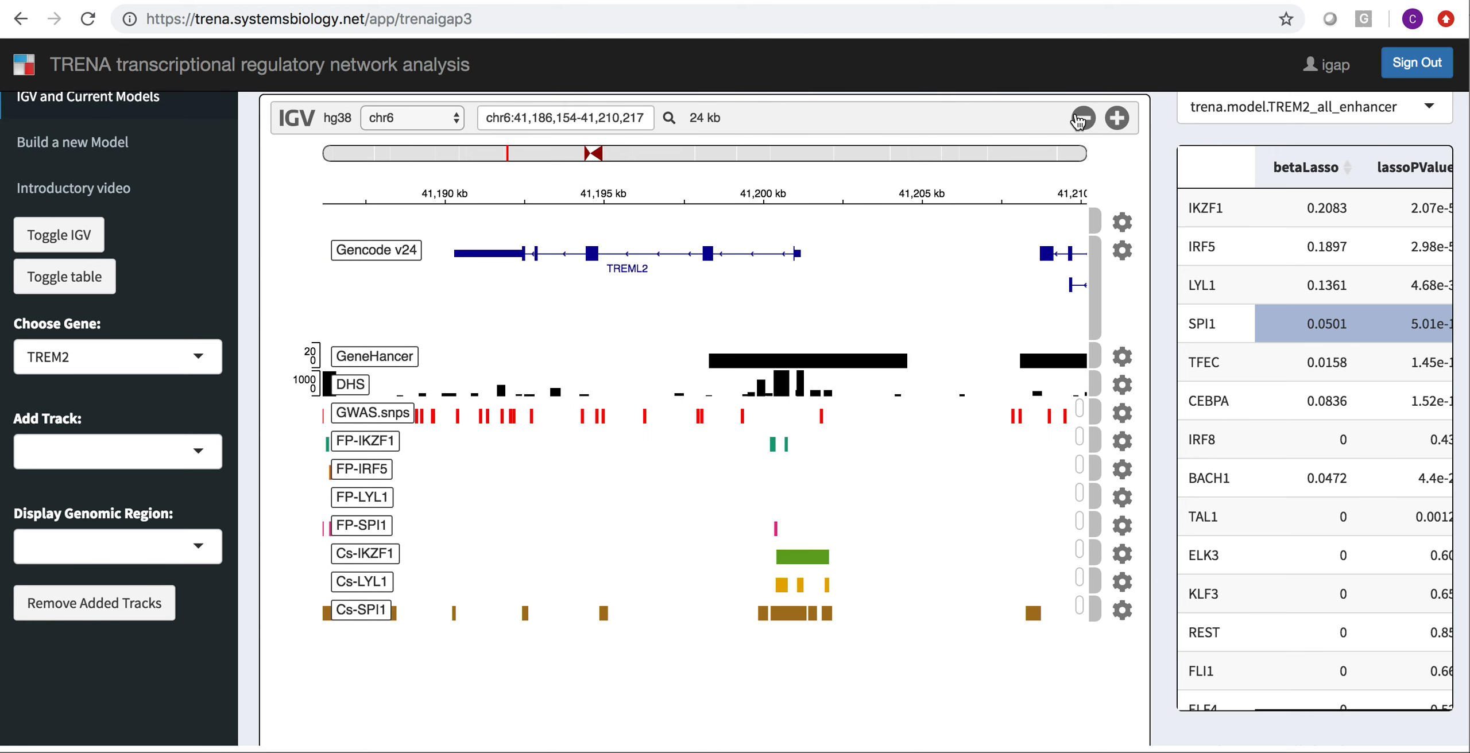
{"action": "left_click", "coordinate": [1080, 119]}
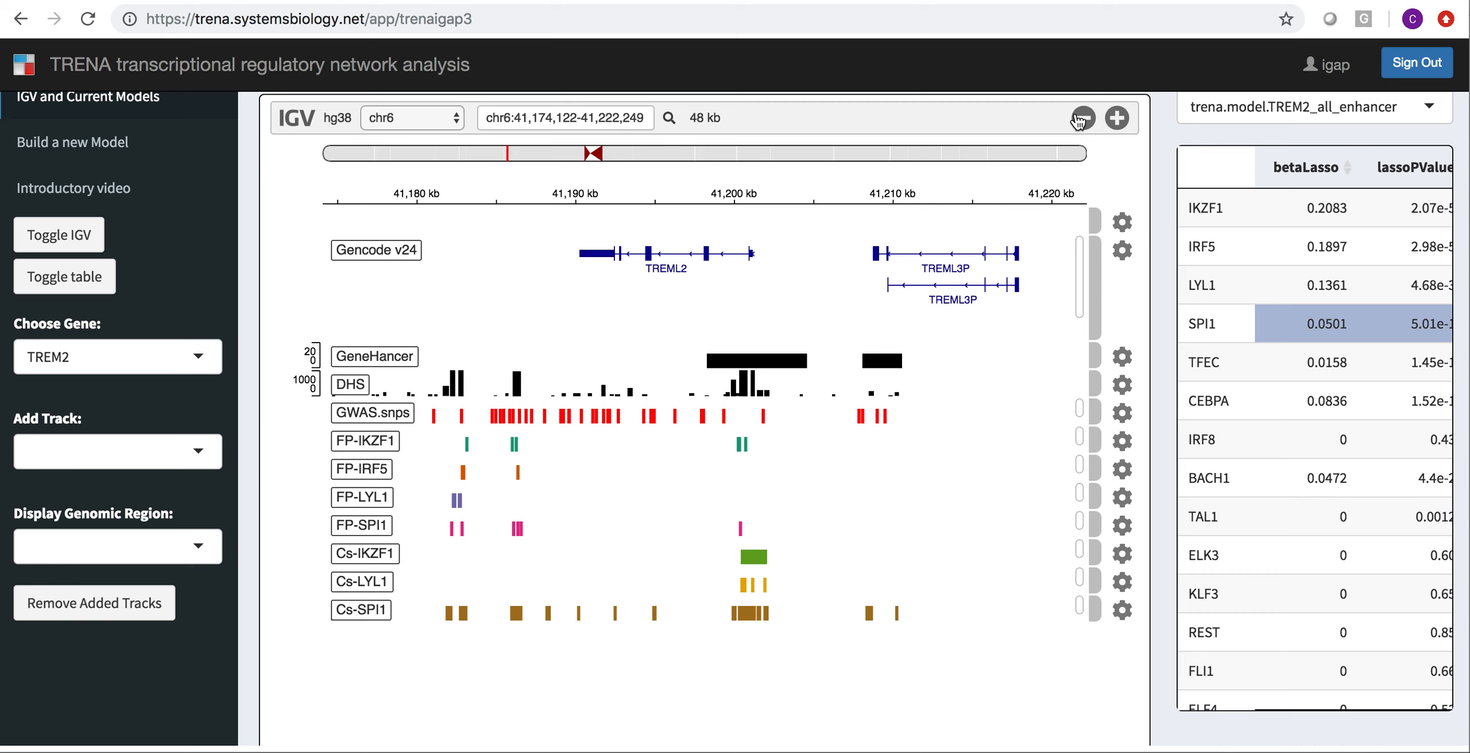
{"action": "left_click_drag", "start_coordinate": [626, 307], "coordinate": [935, 301]}
{"action": "left_click_drag", "start_coordinate": [638, 289], "coordinate": [823, 290]}
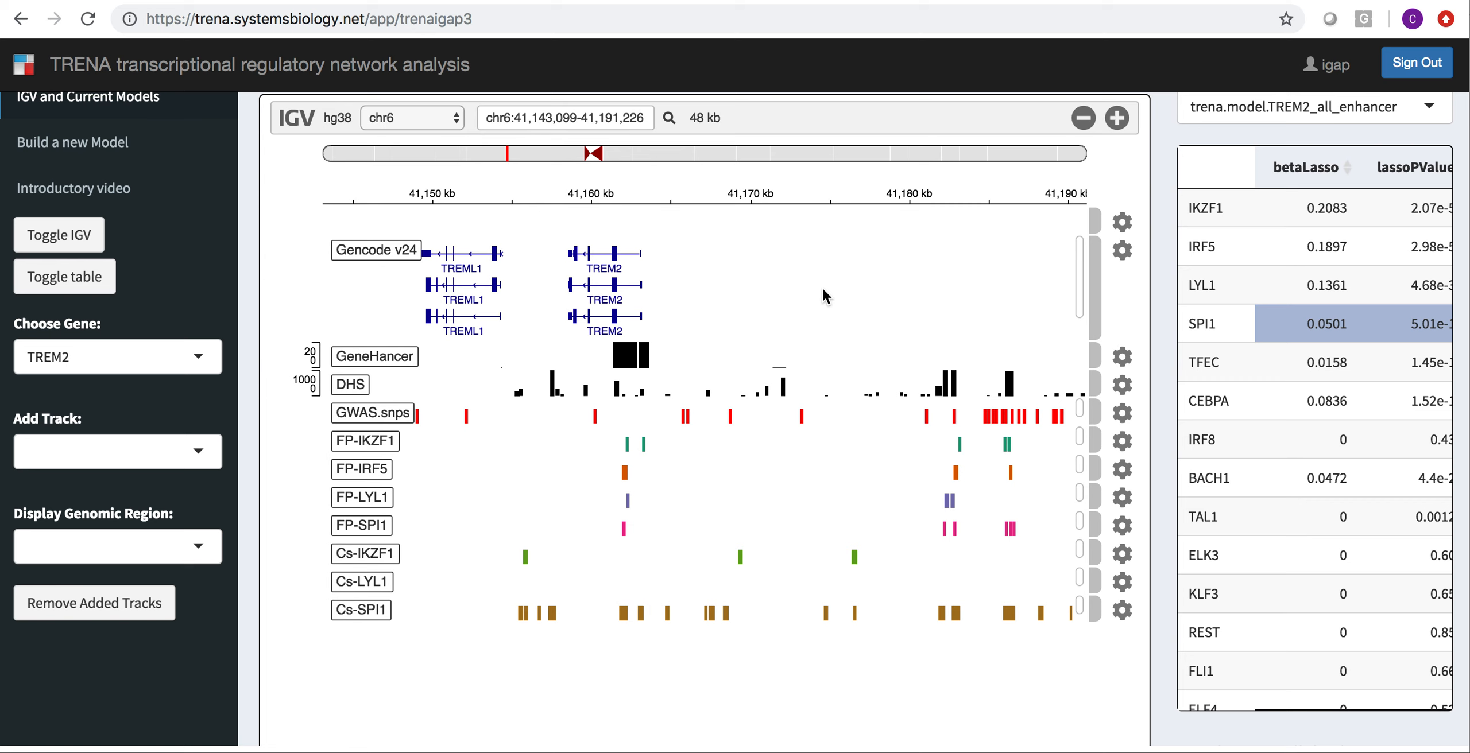